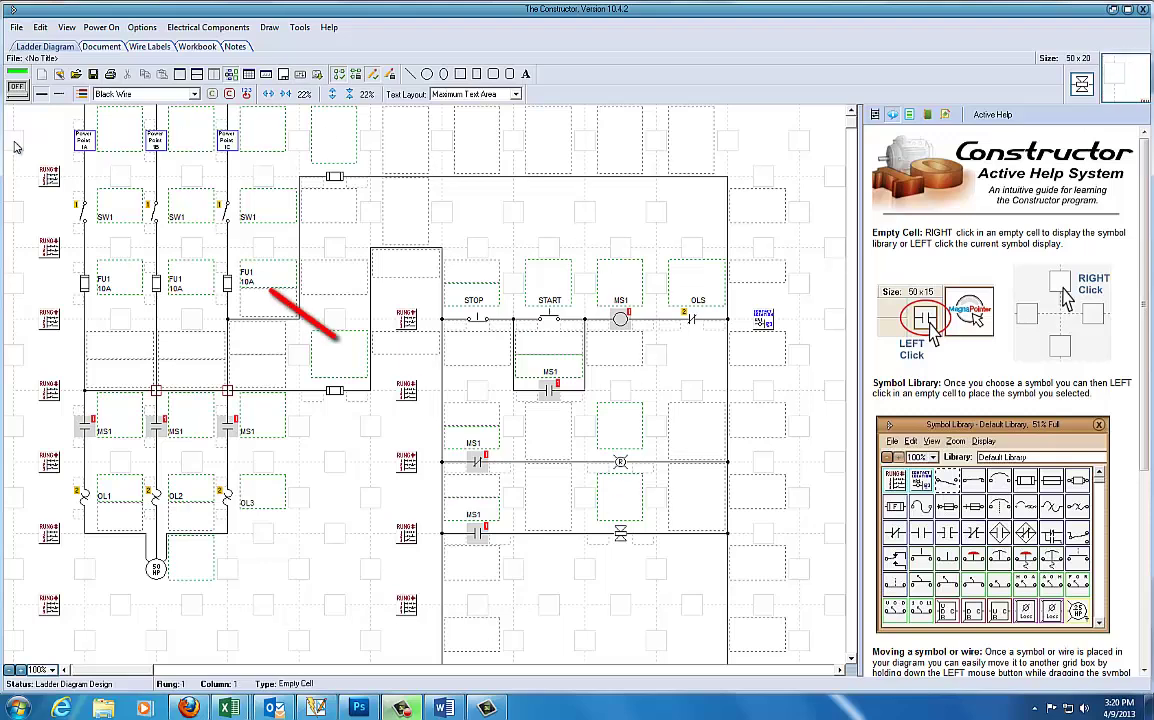
# Turn on simulation mode and toggle the SW1 disconnect closed, open and closed again to energize the circuit.
pyautogui.moveTo(19, 88)
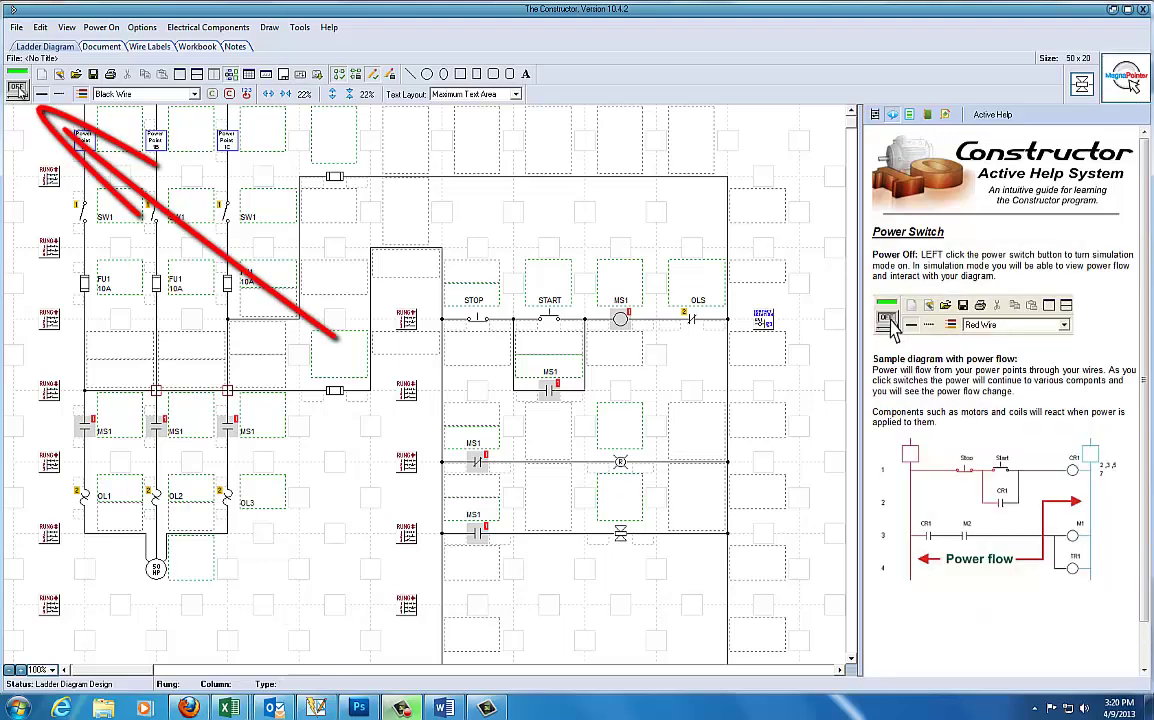
pyautogui.click(19, 89)
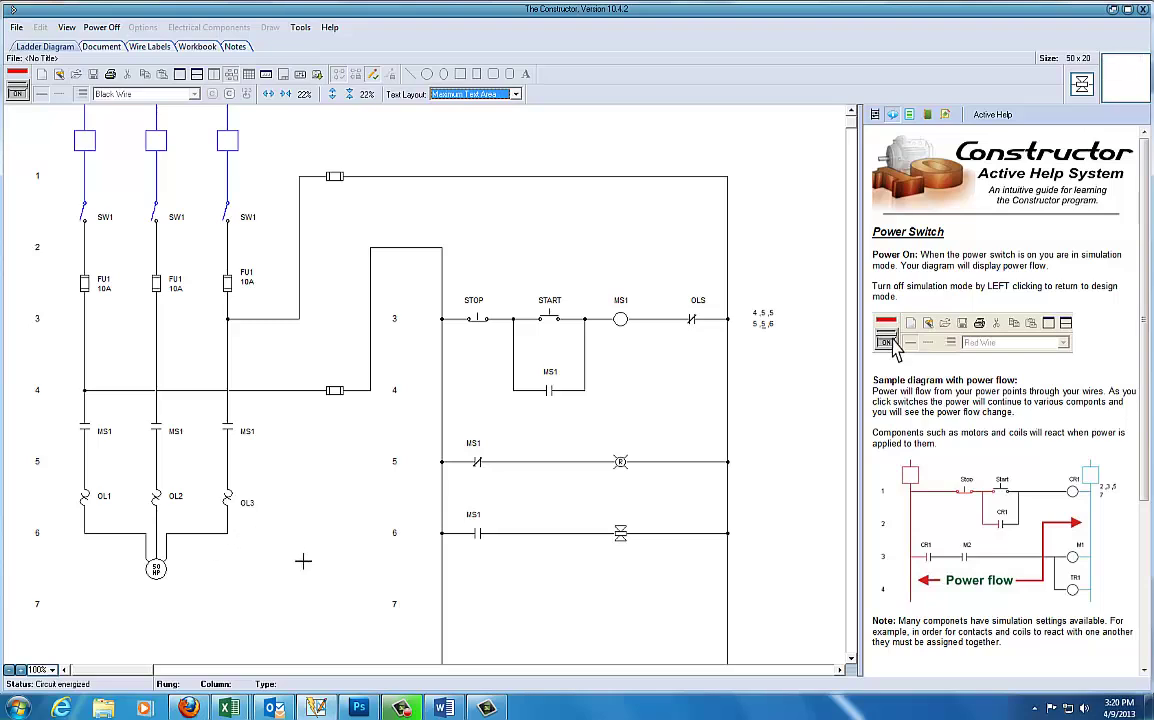
pyautogui.moveTo(83, 213)
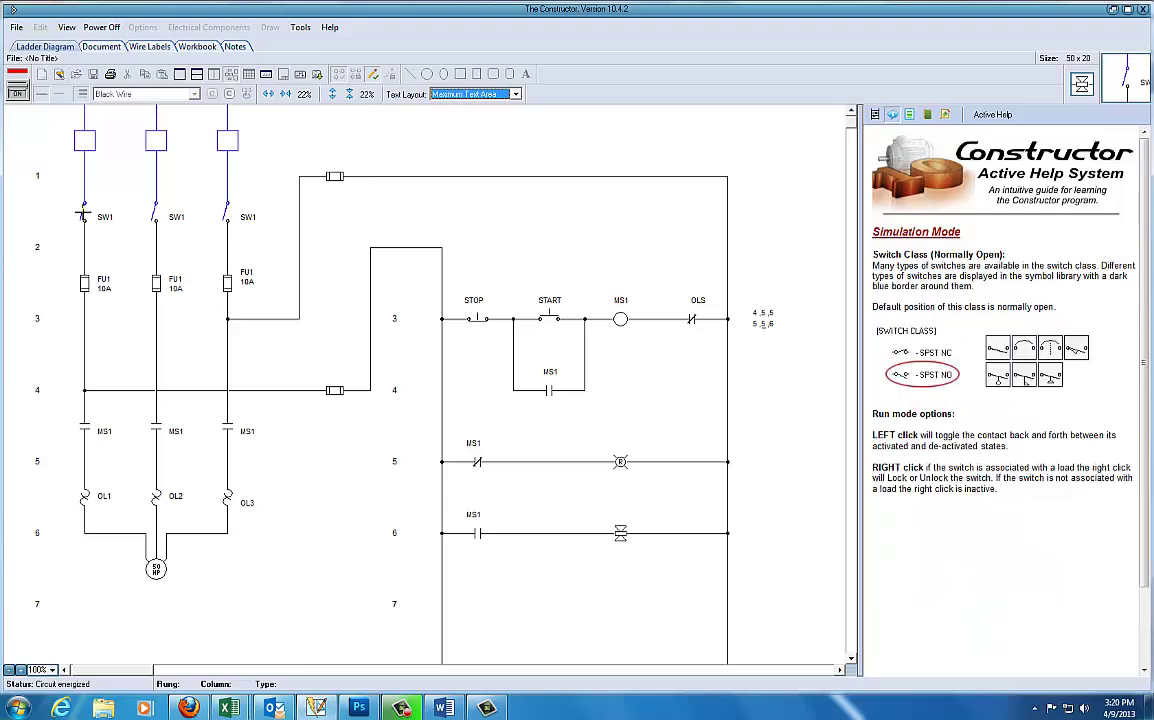
pyautogui.click(83, 213)
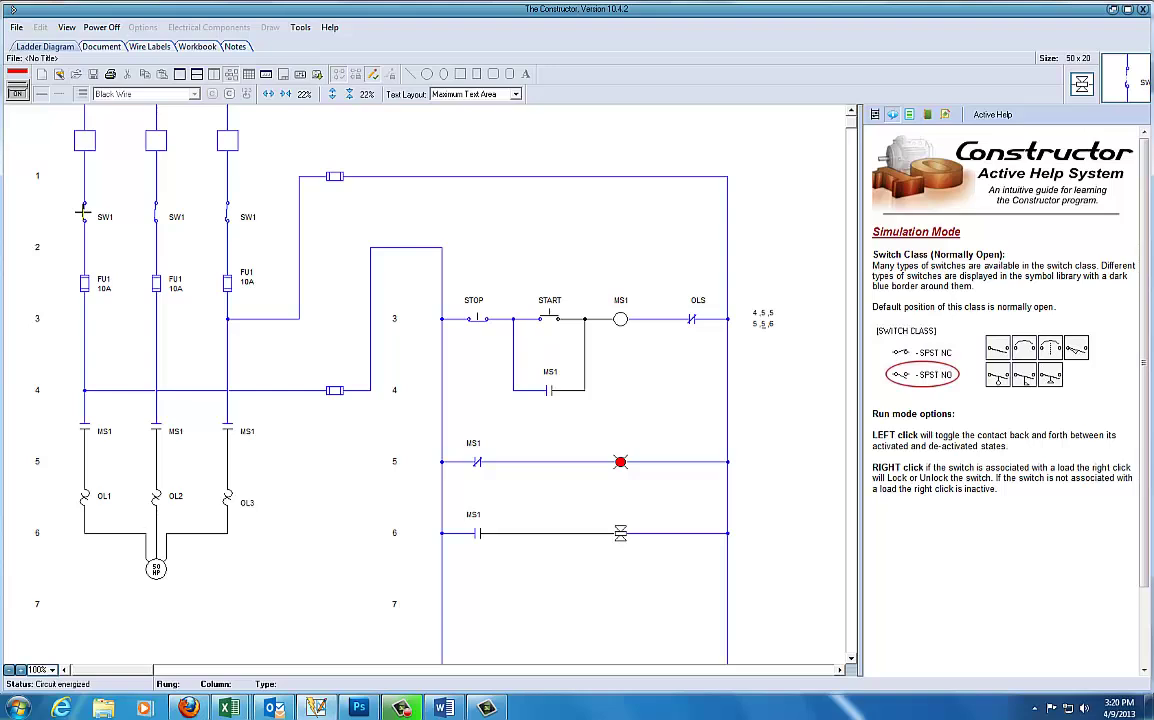
pyautogui.click(83, 213)
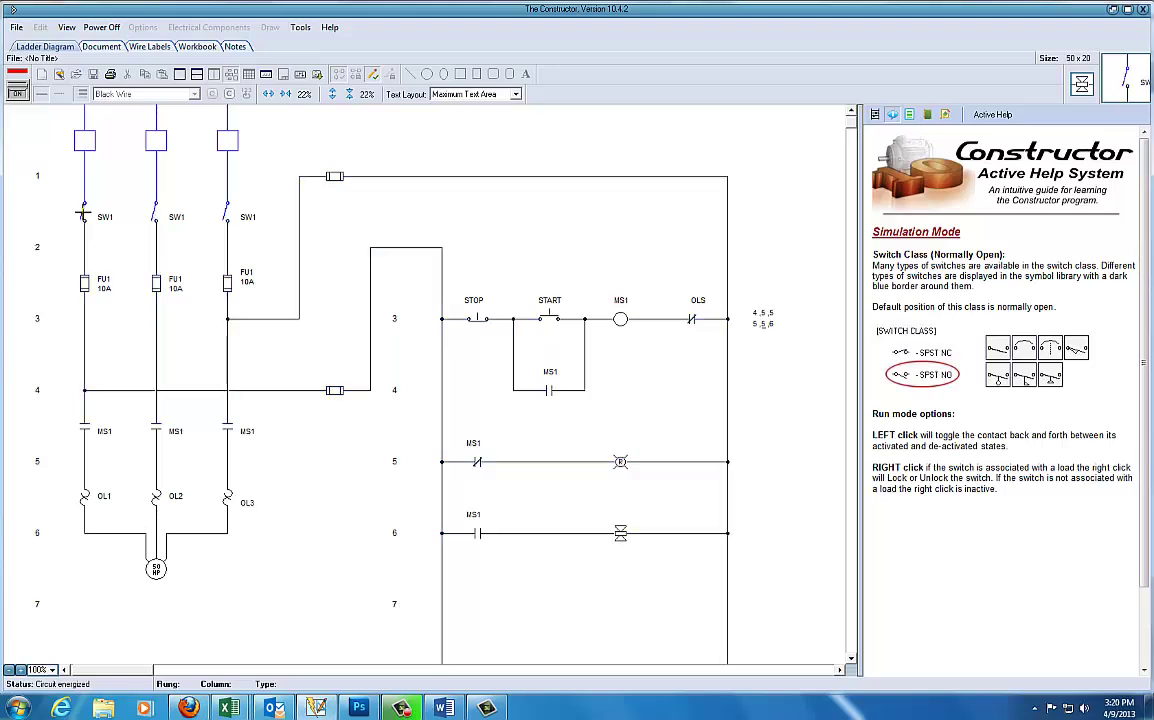
pyautogui.click(83, 213)
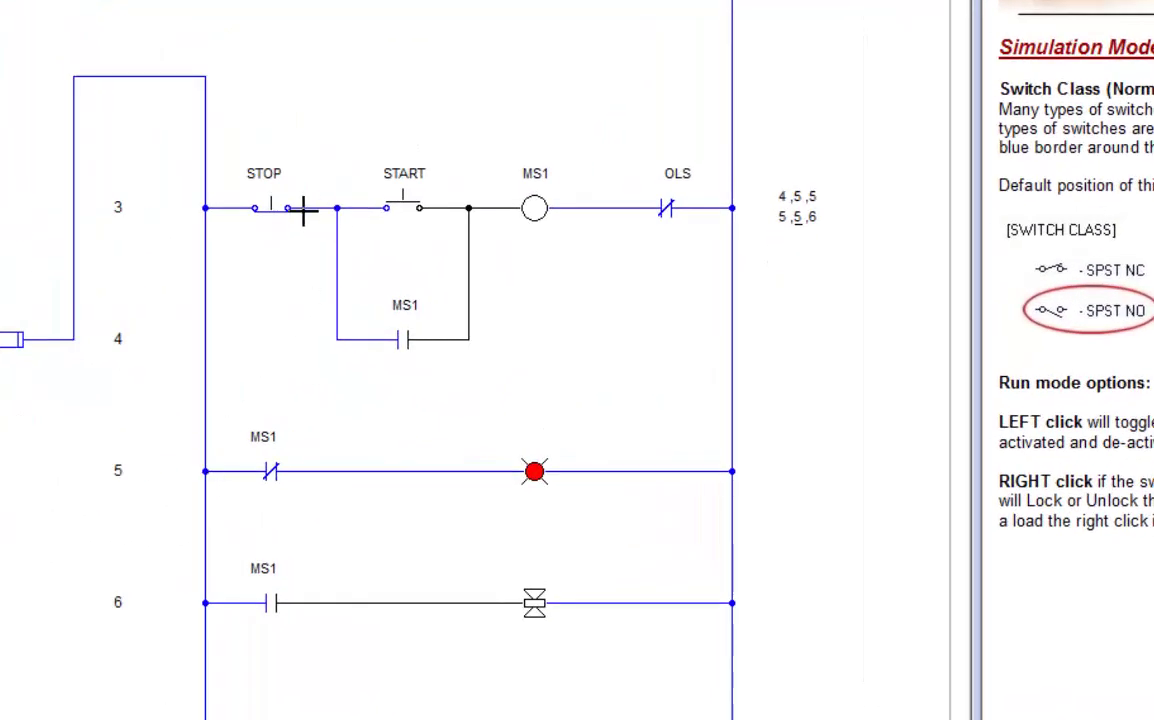
# Operate the STOP pushbutton on rung 3, and start and stop the motor with the START and STOP pushbuttons.
pyautogui.moveTo(260, 206)
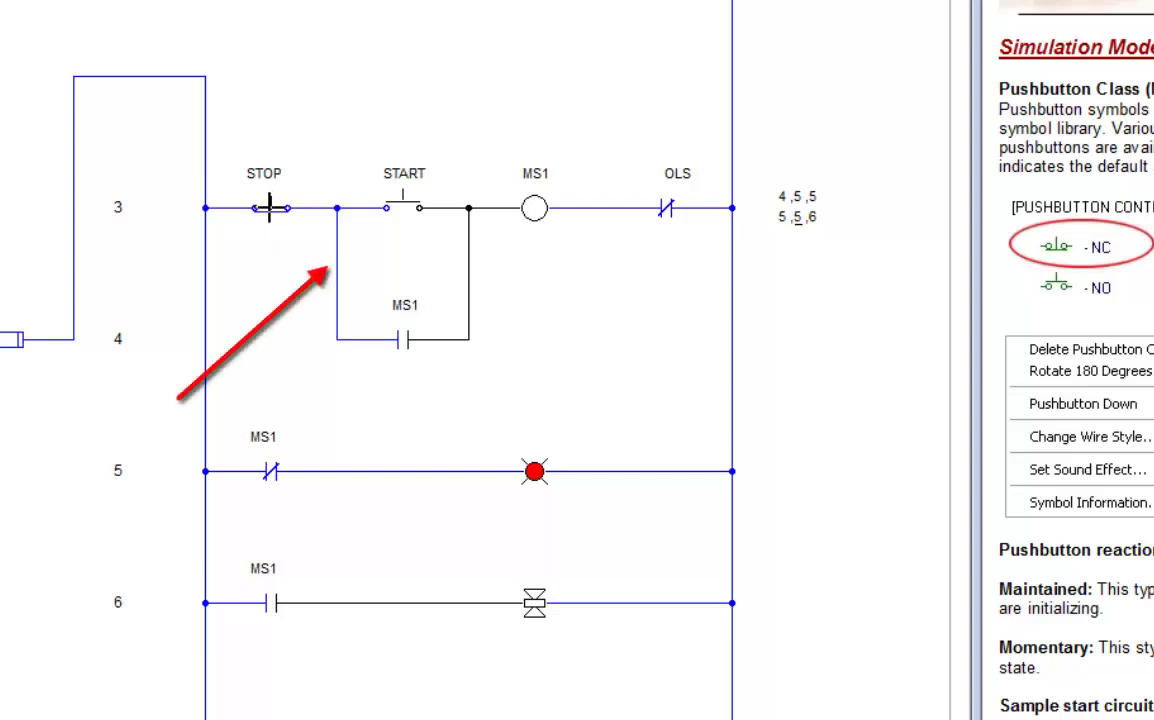
pyautogui.click(268, 207)
pyautogui.click(268, 207)
pyautogui.click(268, 207)
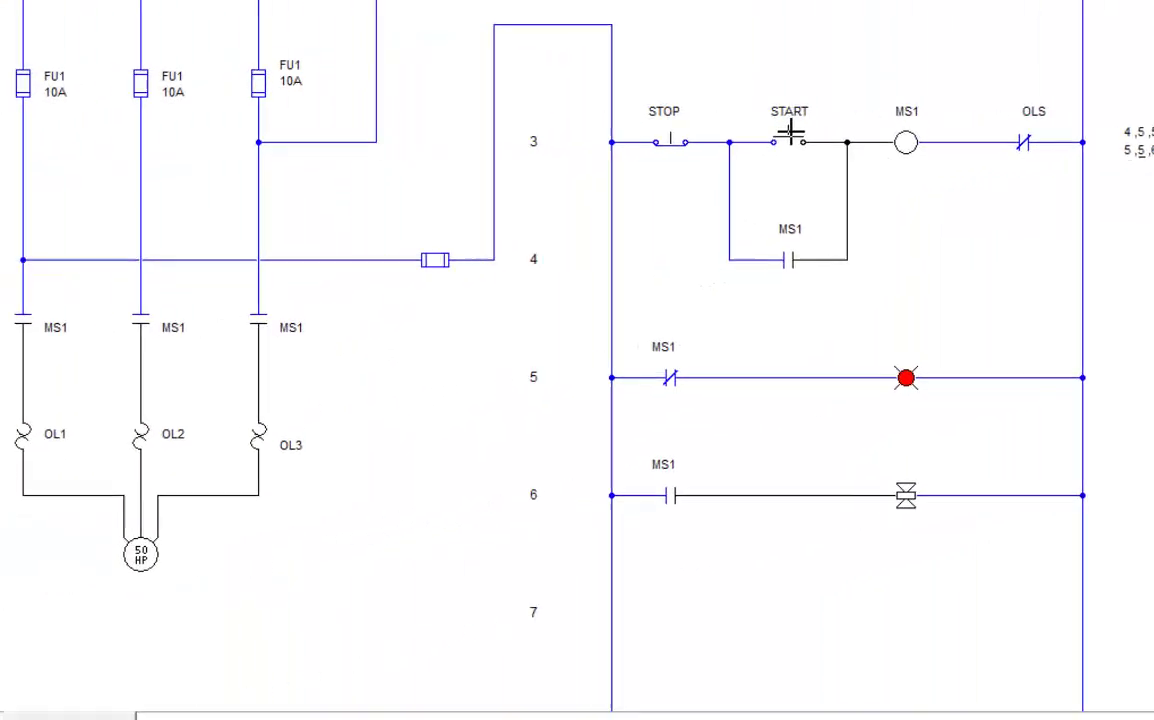
pyautogui.click(598, 170)
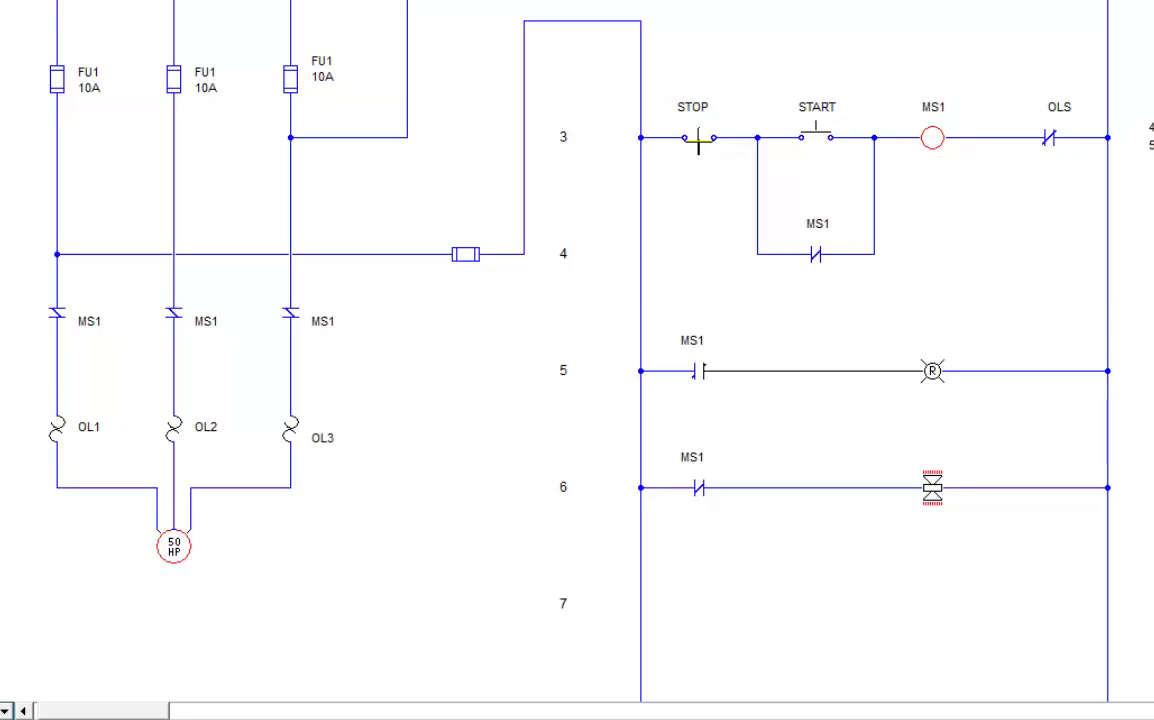
pyautogui.click(698, 143)
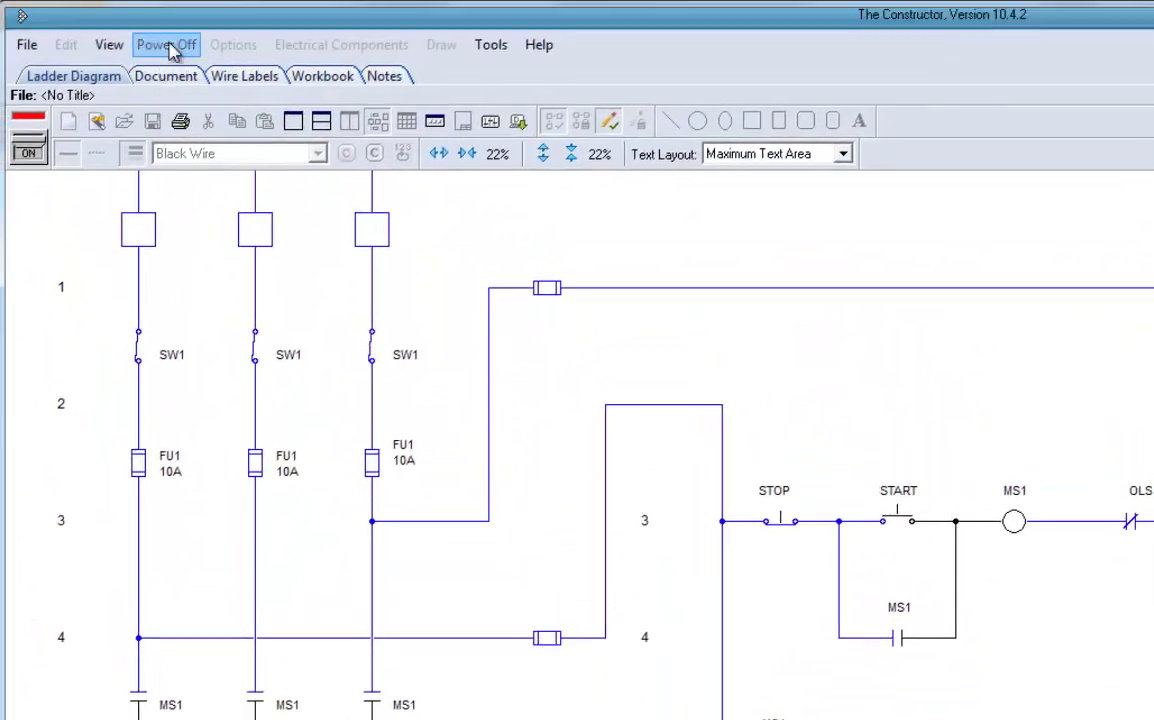
# Turn off the simulation power and enable sound effects for the diagram.
pyautogui.click(167, 45)
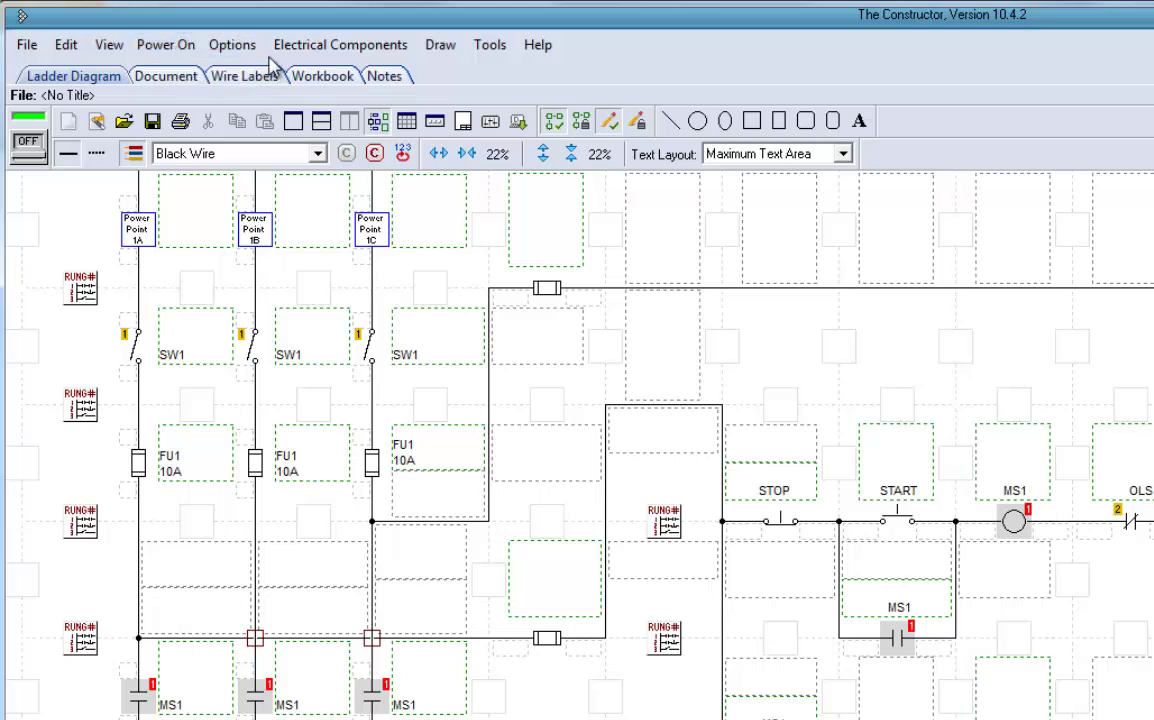
pyautogui.click(226, 50)
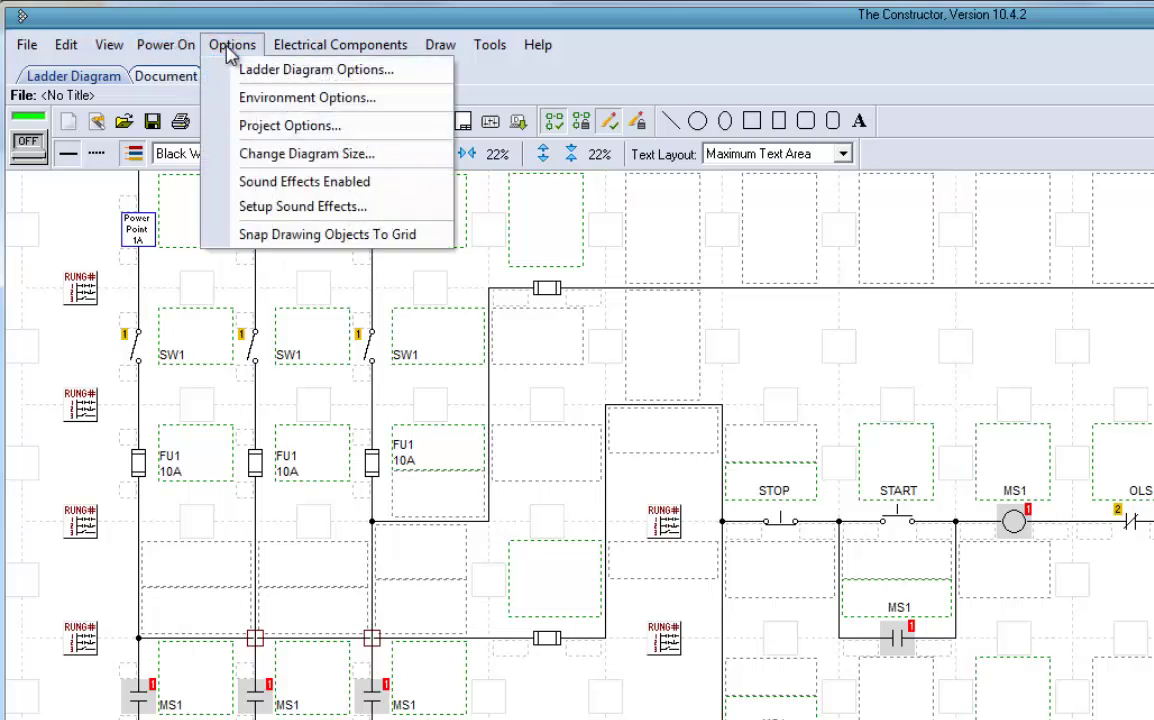
pyautogui.click(308, 185)
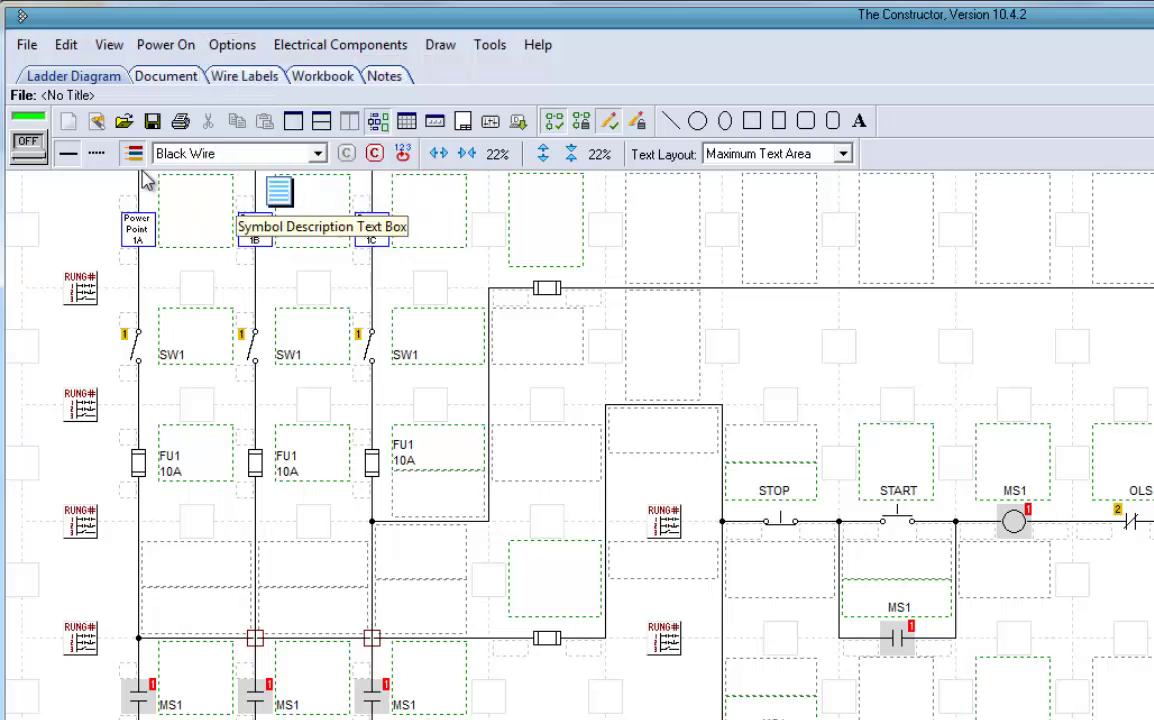
# Simulate the circuit with sound by closing SW1, starting the motor with START and stopping it with STOP.
pyautogui.click(26, 147)
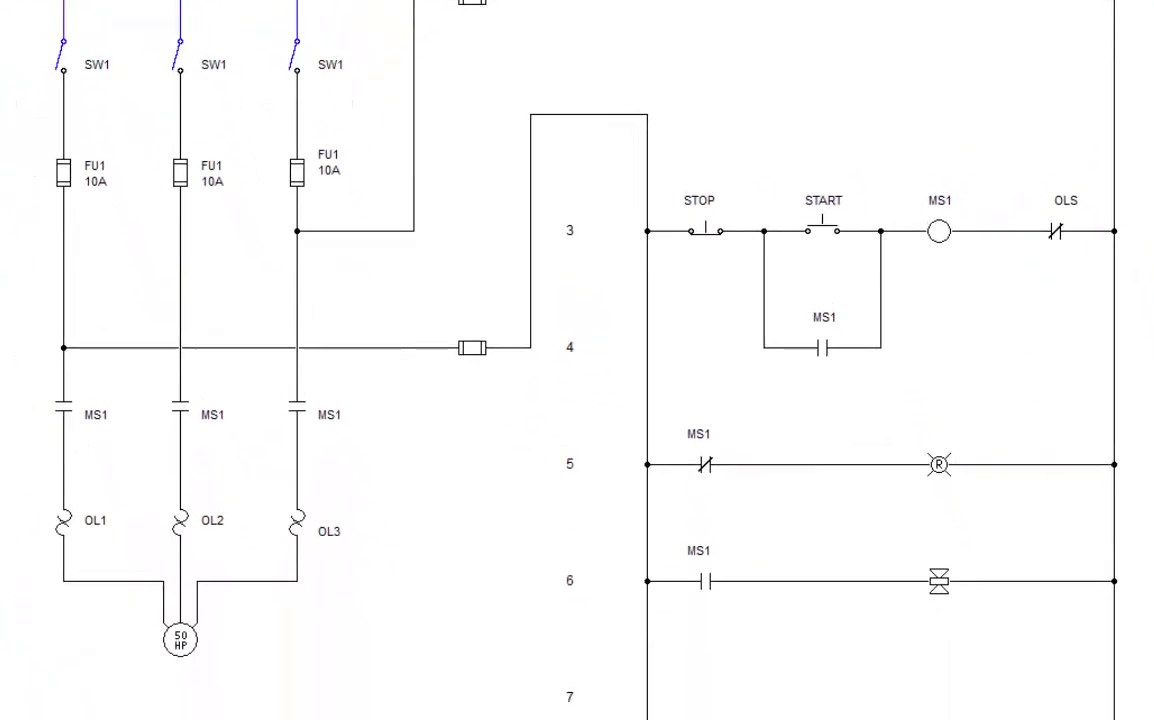
pyautogui.click(293, 57)
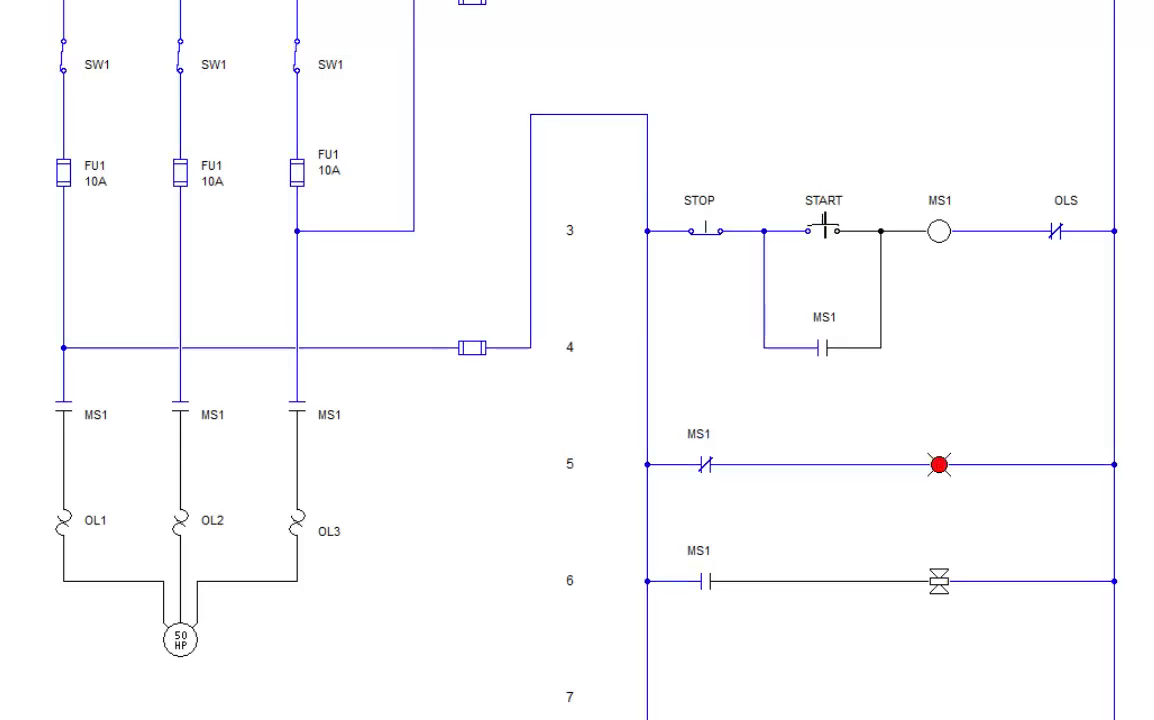
pyautogui.click(823, 224)
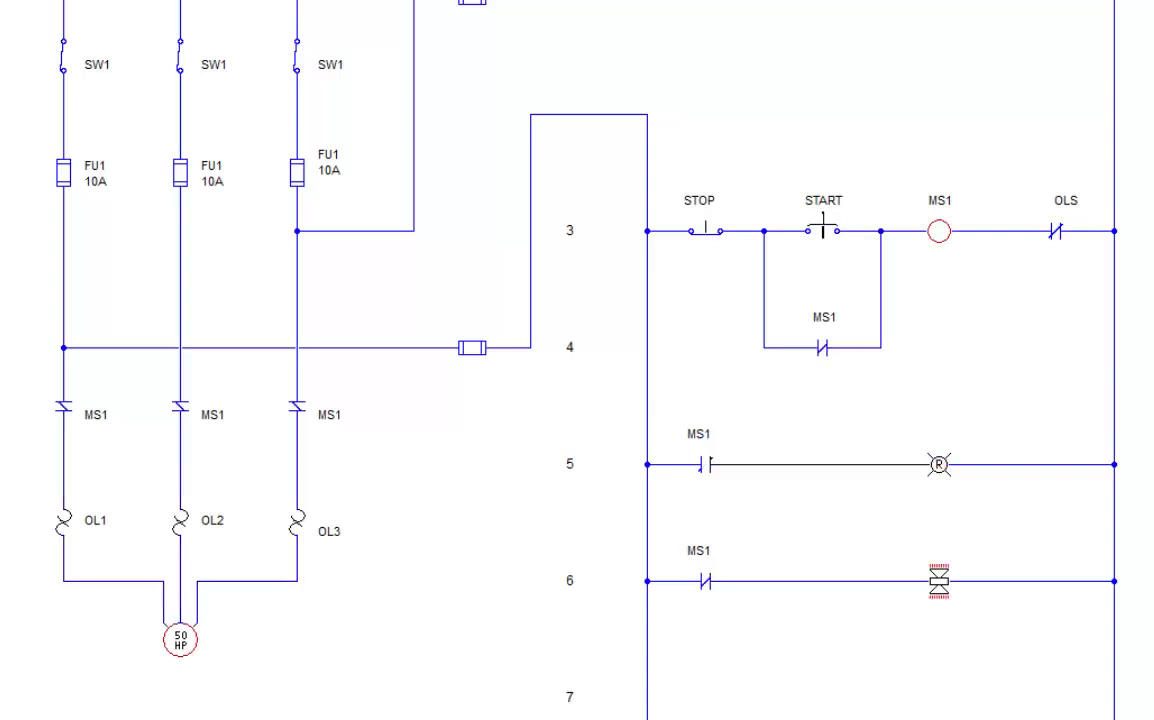
pyautogui.click(710, 232)
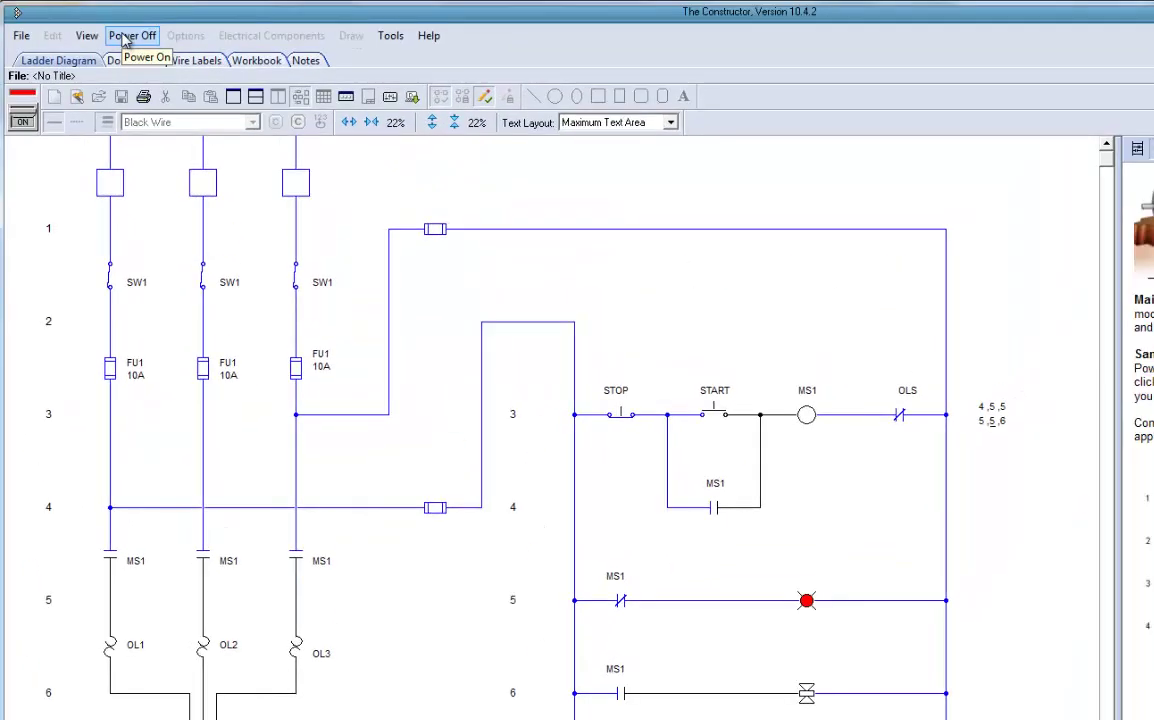
# Turn off the simulation power and disable sound effects for the diagram.
pyautogui.click(125, 38)
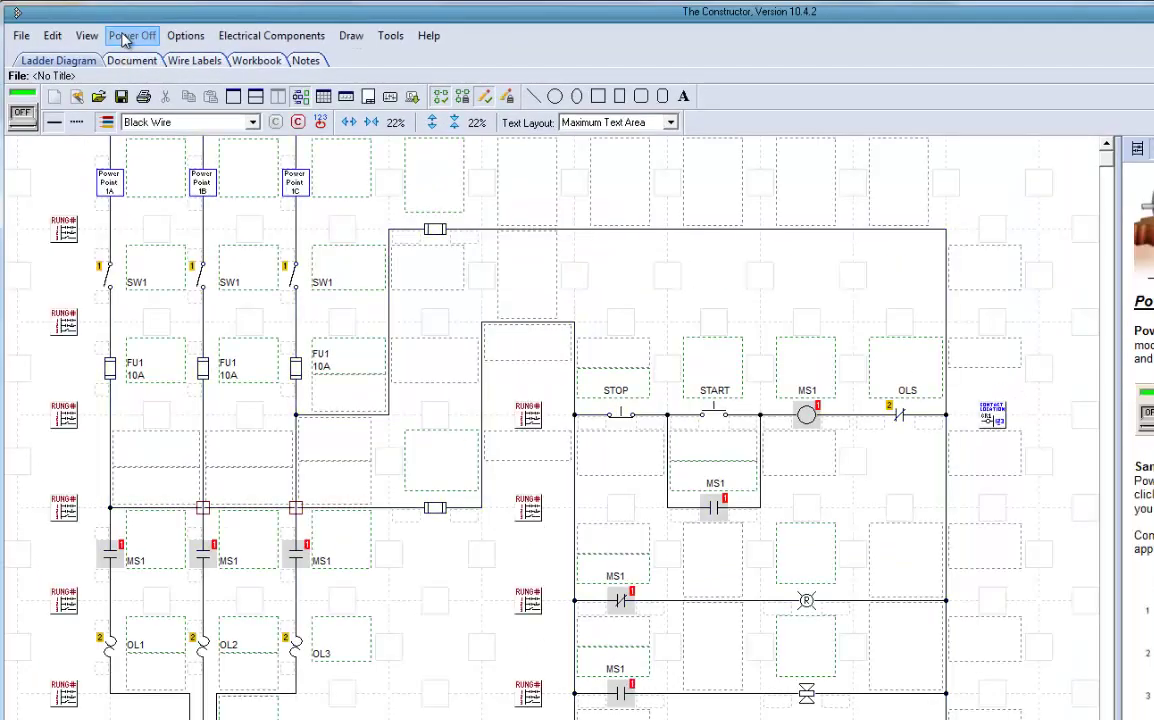
pyautogui.click(186, 37)
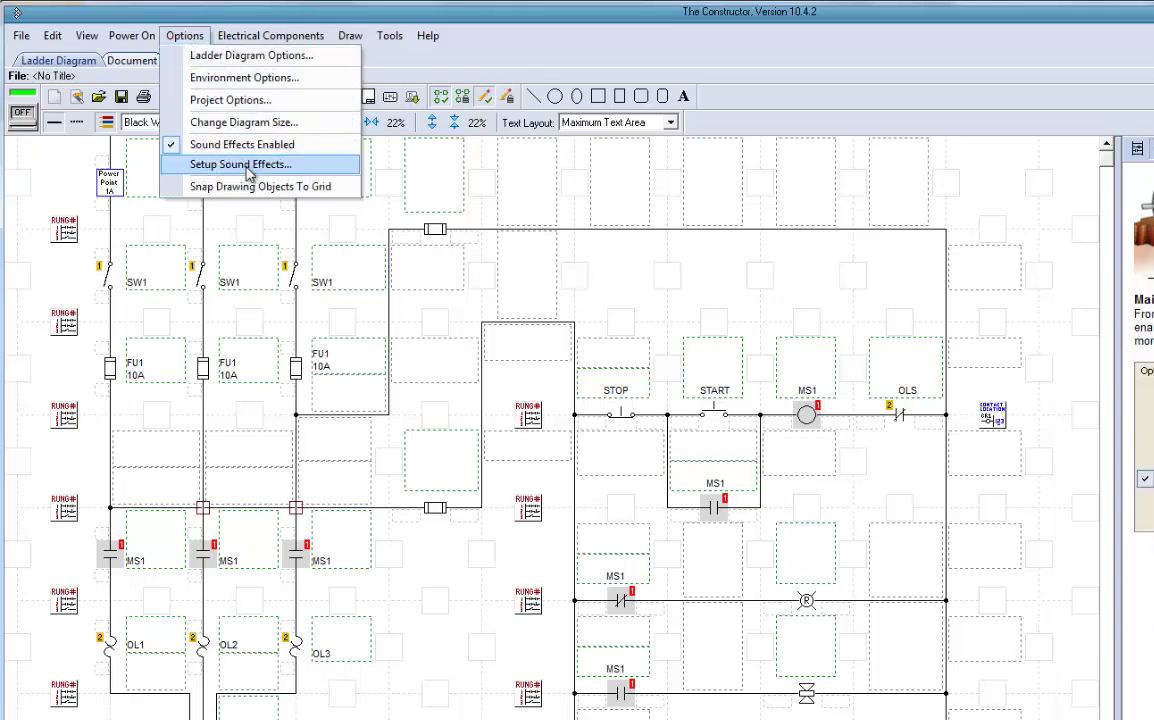
pyautogui.click(273, 148)
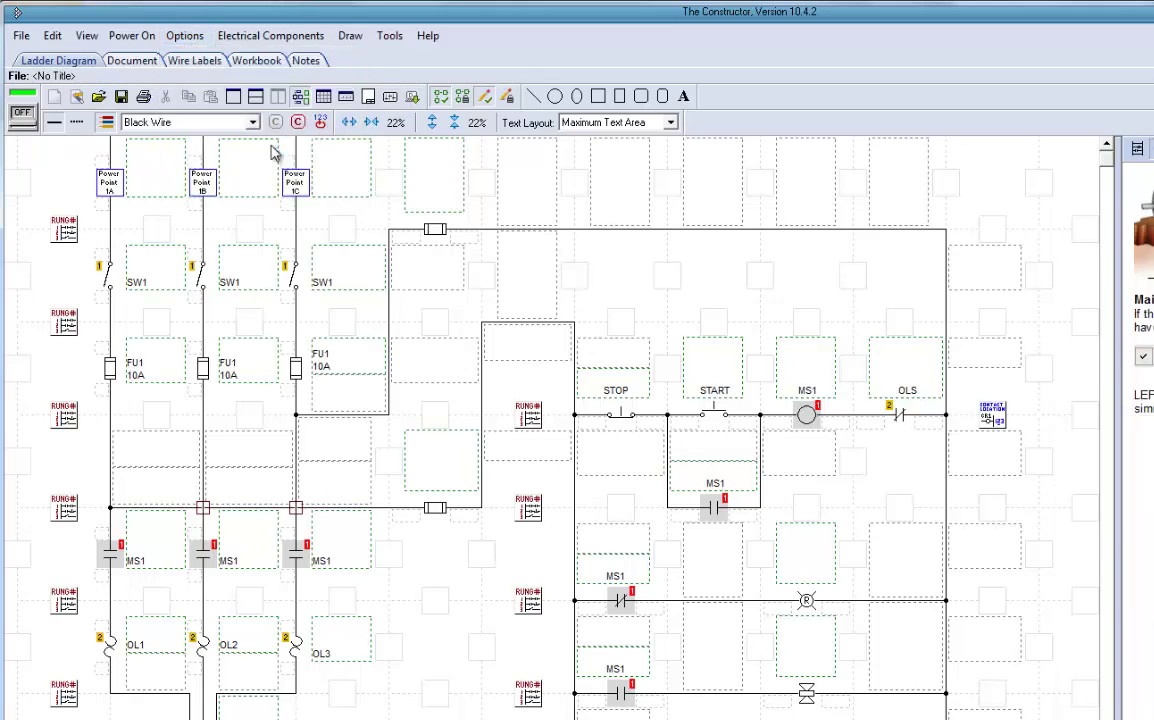
# Simulate again with the normally closed MS1 contact on rung 5 locked, and start and stop the motor.
pyautogui.click(20, 115)
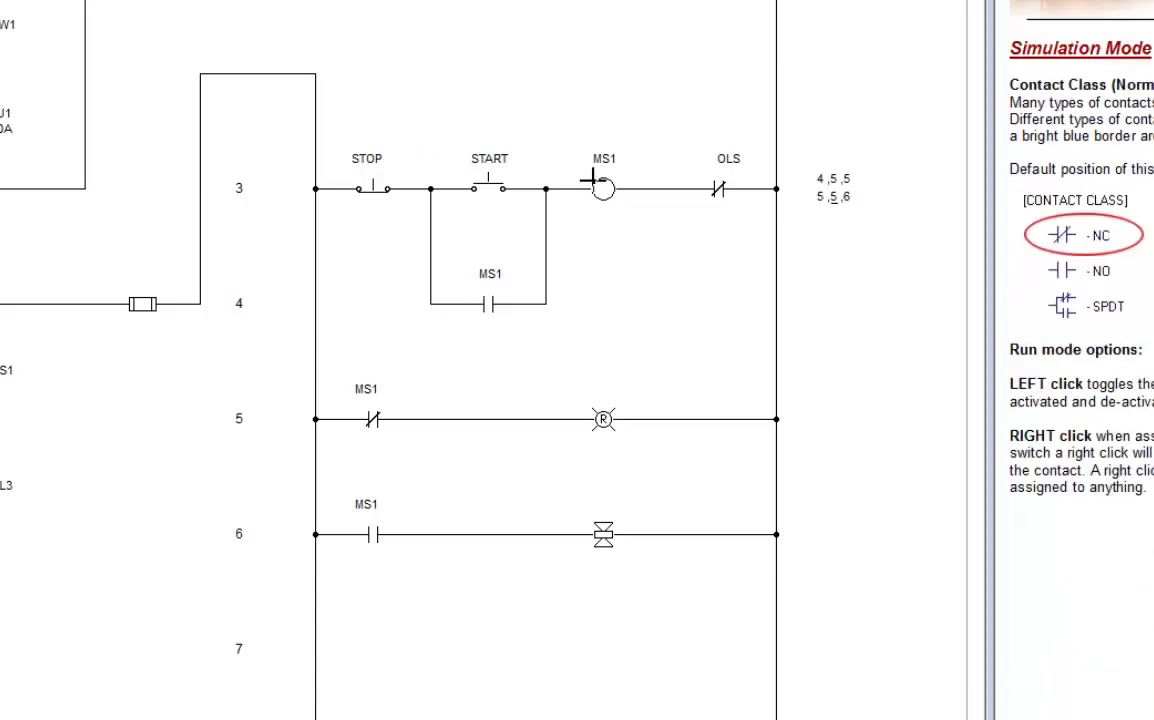
pyautogui.rightClick(374, 421)
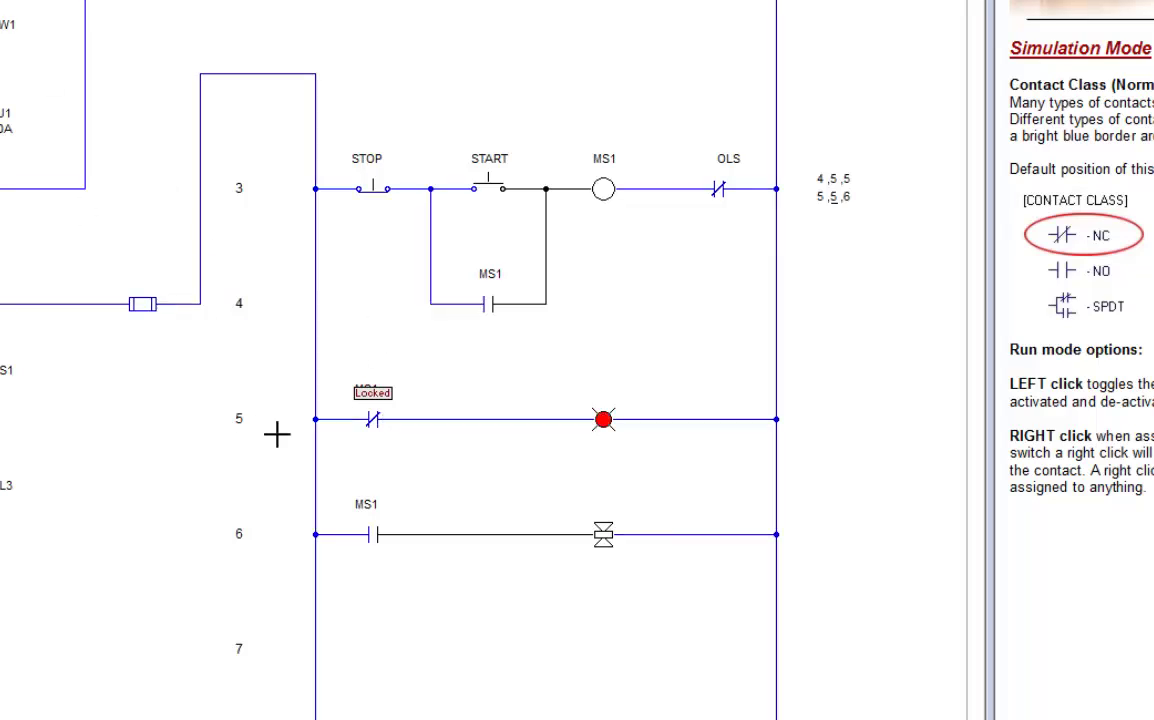
pyautogui.moveTo(488, 188)
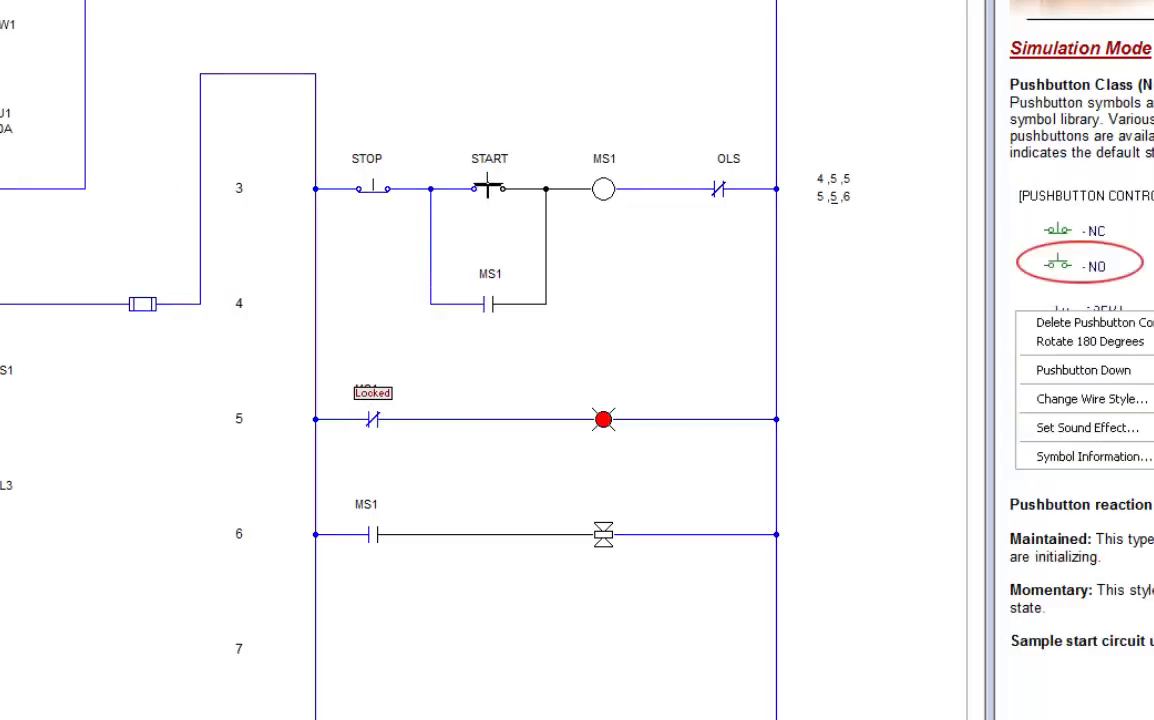
pyautogui.click(491, 180)
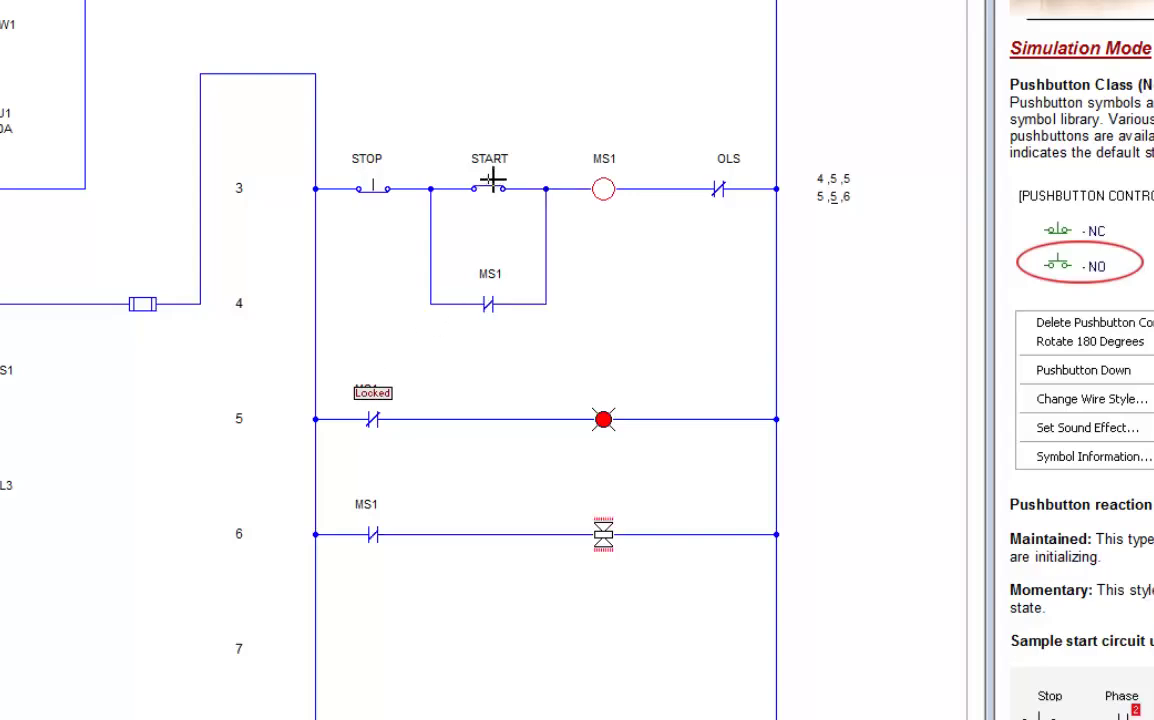
pyautogui.click(372, 186)
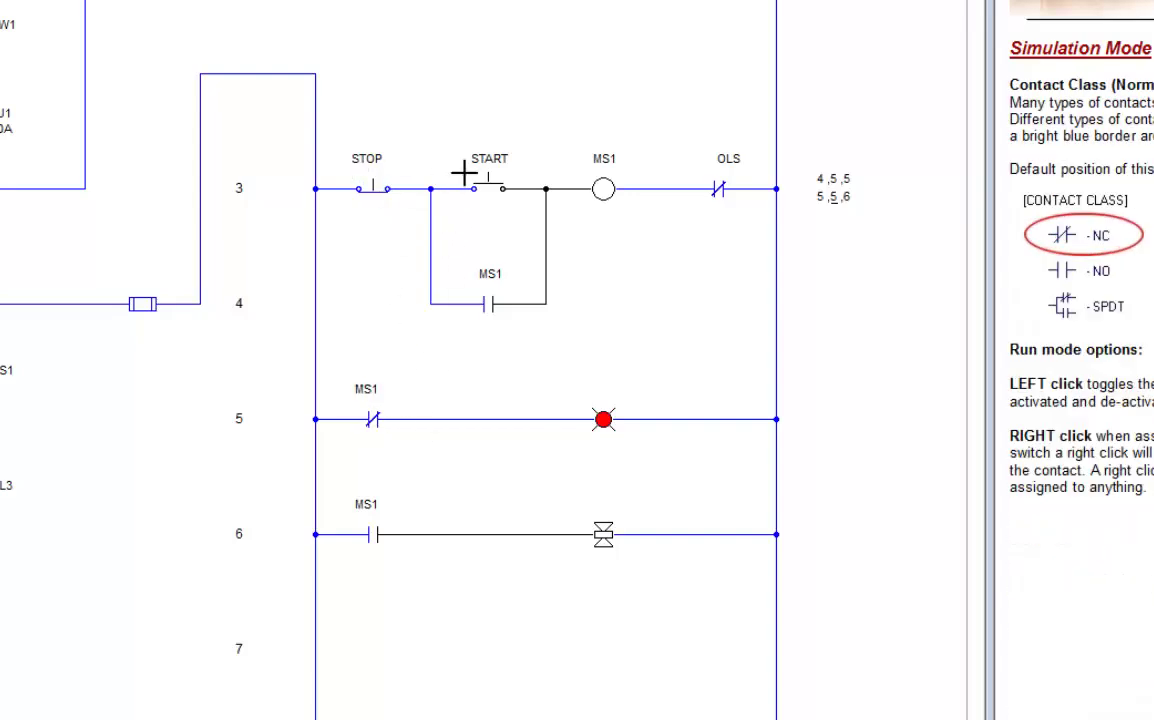
# With the rung 5 MS1 contact unlocked, start the motor, stop it and start it again.
pyautogui.click(493, 183)
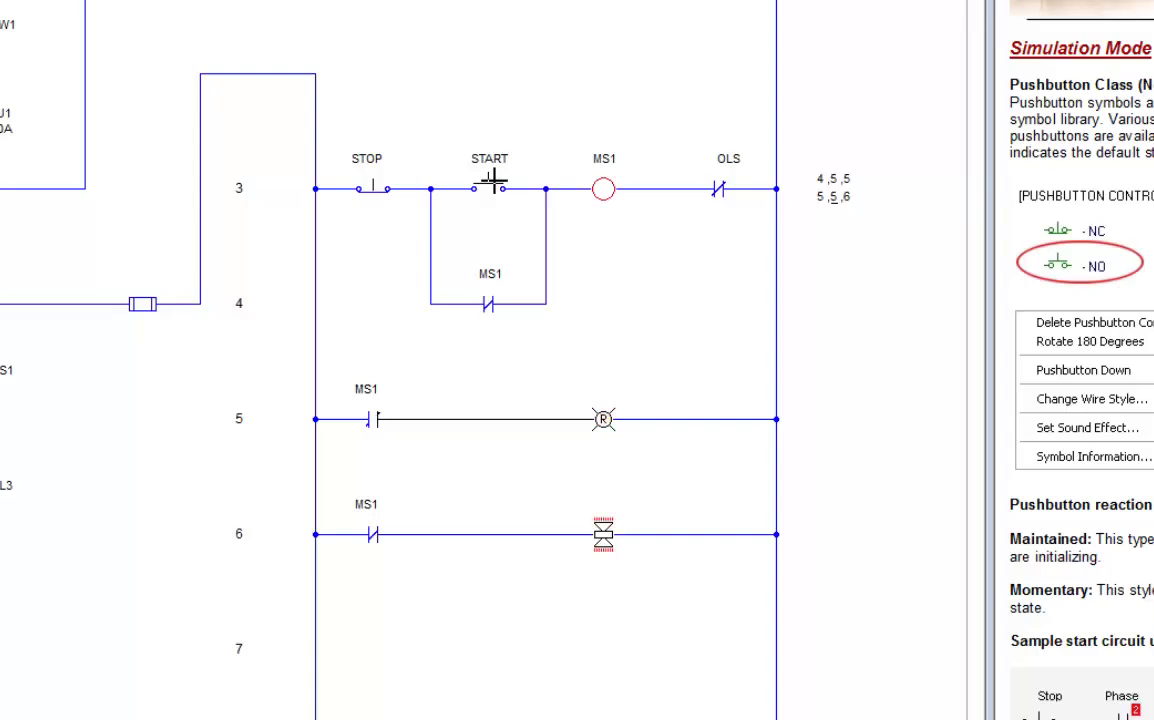
pyautogui.click(368, 187)
pyautogui.click(490, 183)
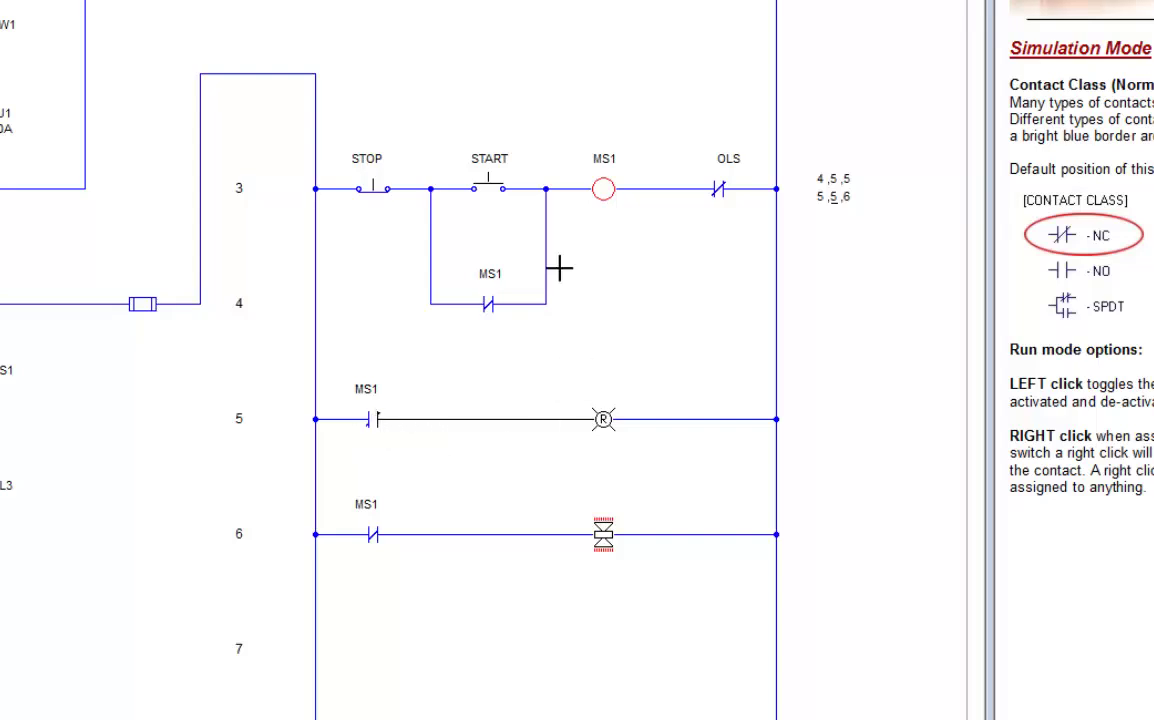
# Toggle the MS1 contacts on rungs 5 and 6 manually back and forth while the motor starter is energized.
pyautogui.click(372, 421)
pyautogui.click(374, 421)
pyautogui.click(374, 421)
pyautogui.click(375, 422)
pyautogui.click(380, 535)
pyautogui.click(380, 535)
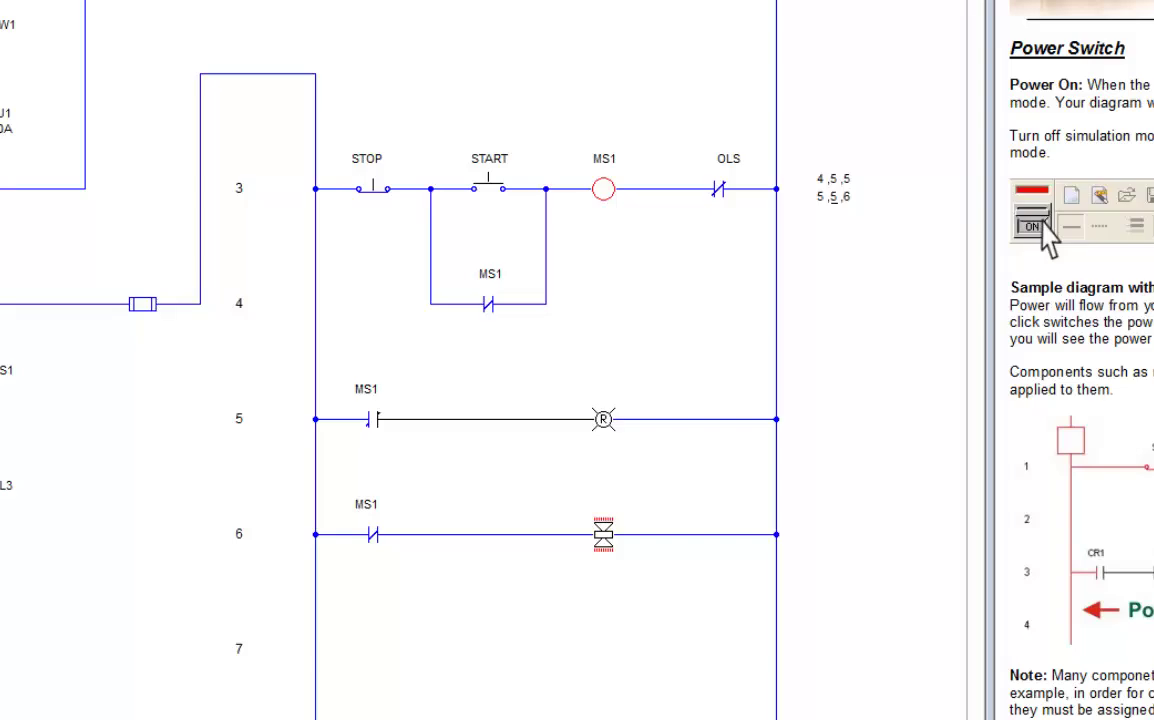
# Return to design mode and assign the Channel #3: Siren #2 (medium, two tone) sound effect to the horn on rung 6.
pyautogui.press('F9')
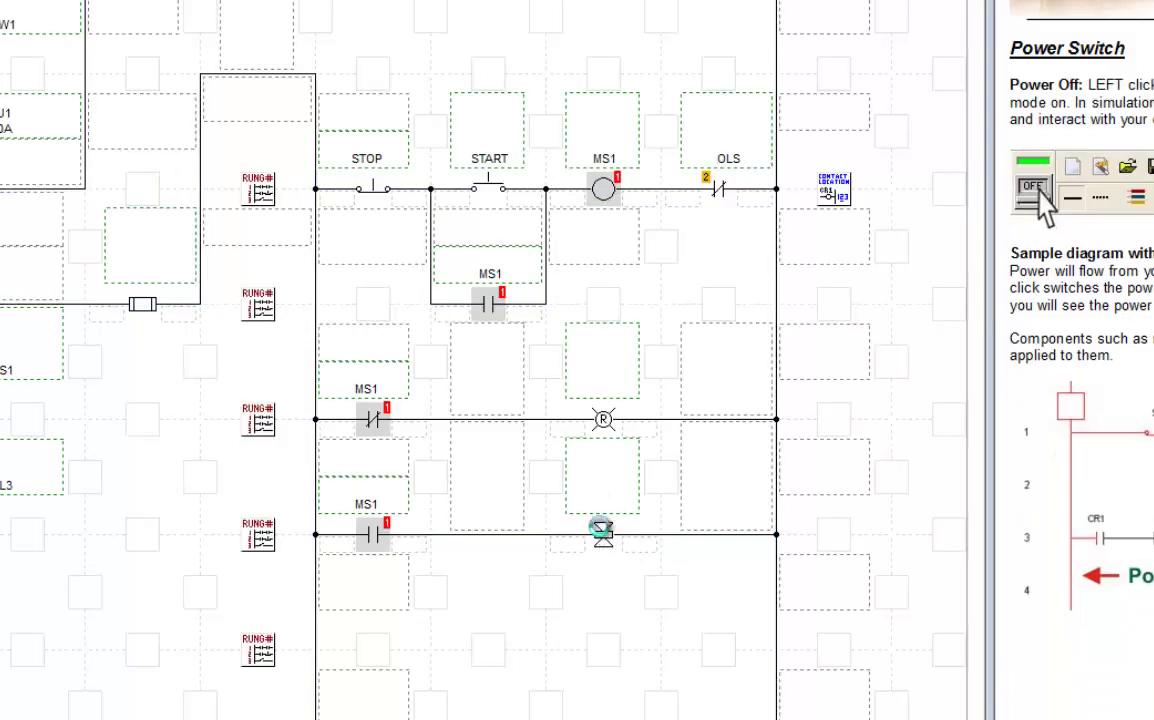
pyautogui.rightClick(602, 542)
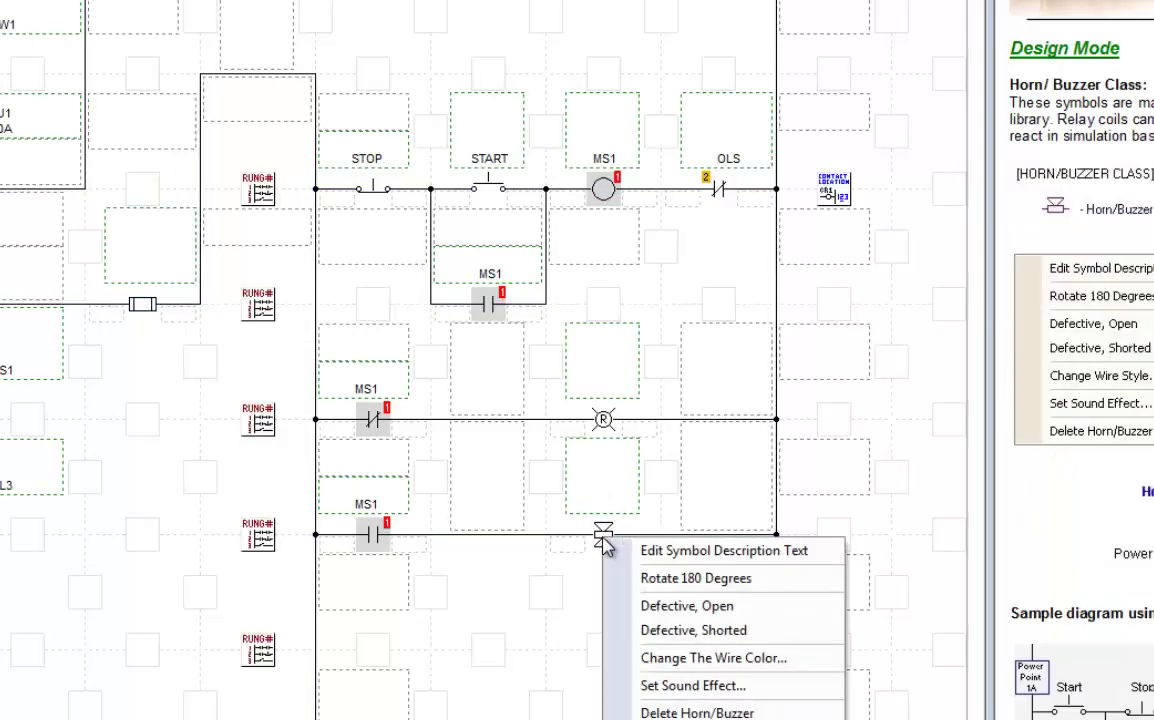
pyautogui.click(612, 686)
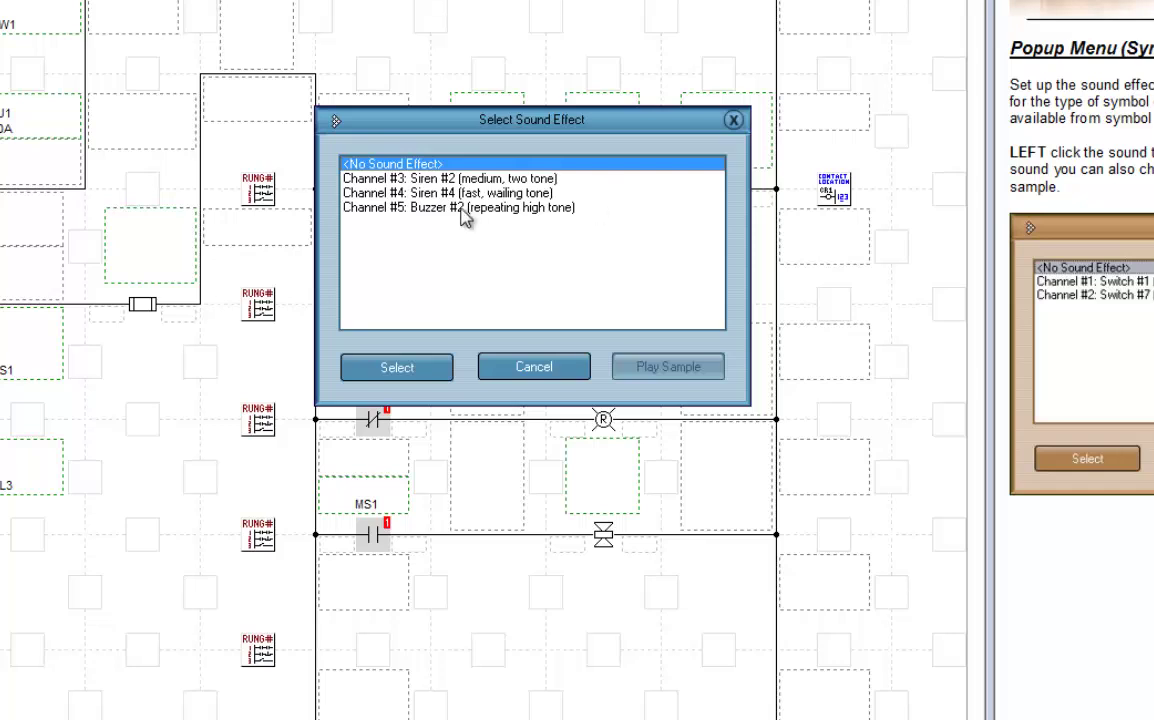
pyautogui.click(383, 178)
pyautogui.press('Down')
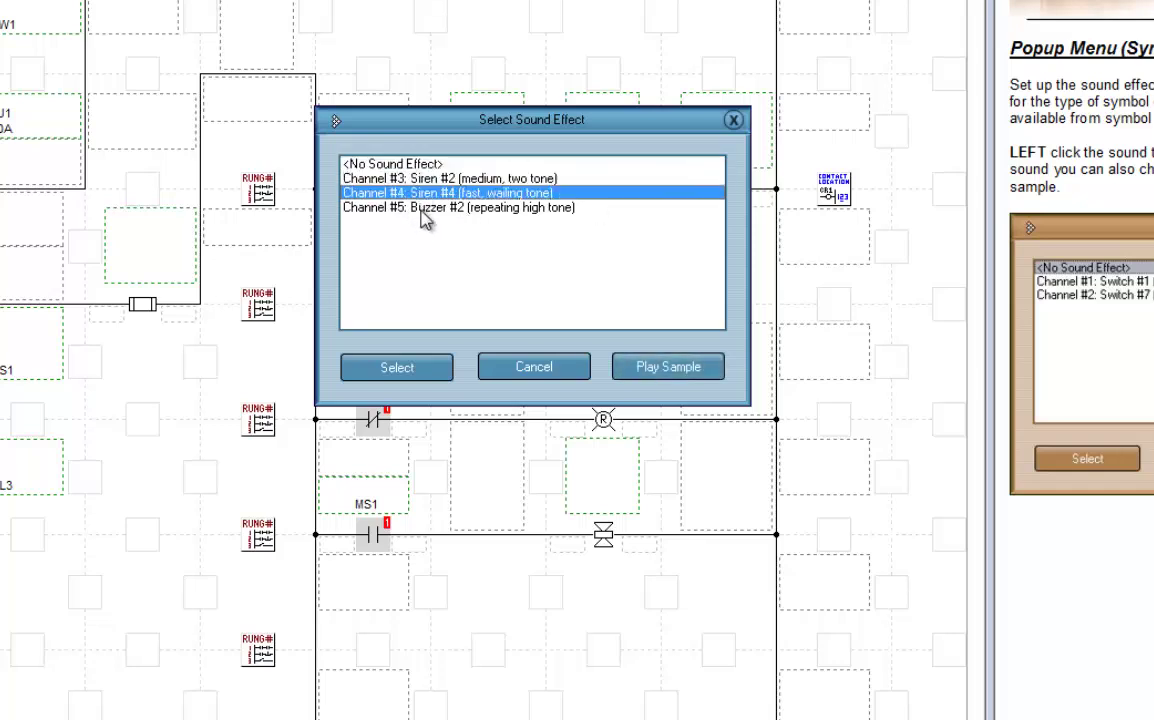
pyautogui.press('Down')
pyautogui.press('Up')
pyautogui.press('Up')
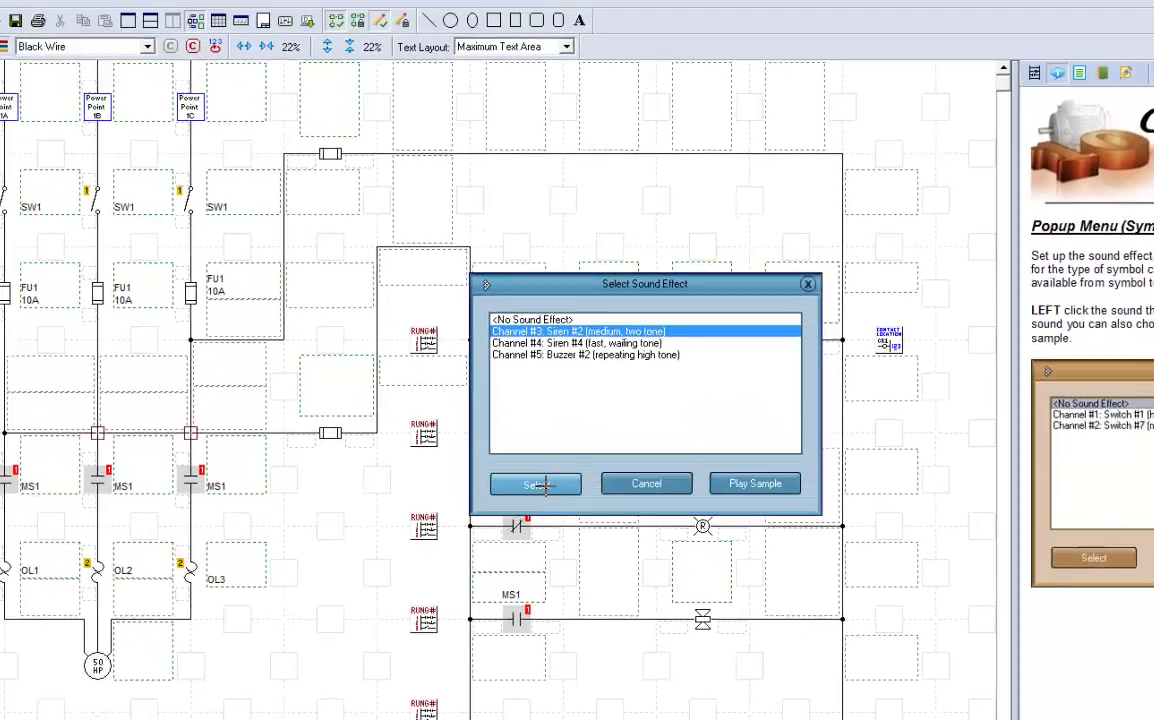
pyautogui.click(397, 367)
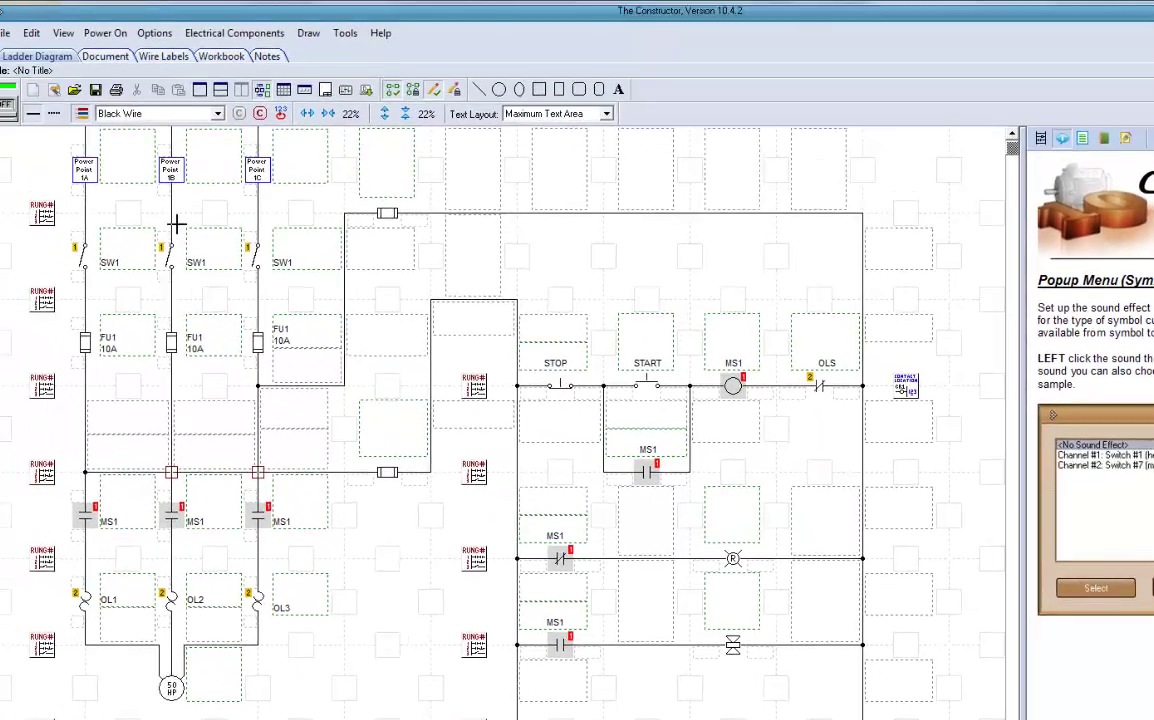
# Turn sound effects back on for the diagram's simulation.
pyautogui.click(152, 34)
pyautogui.click(192, 137)
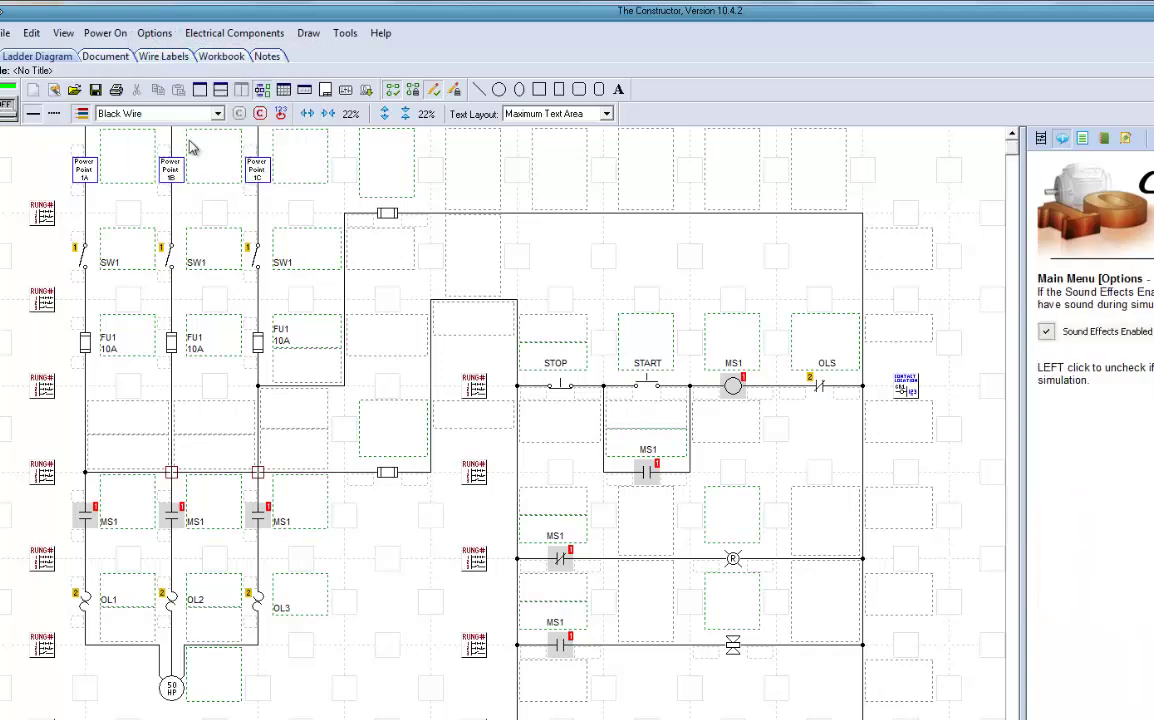
# Run the simulation with sound effects on, close SW1, and start the motor with START and stop it with STOP.
pyautogui.click(6, 110)
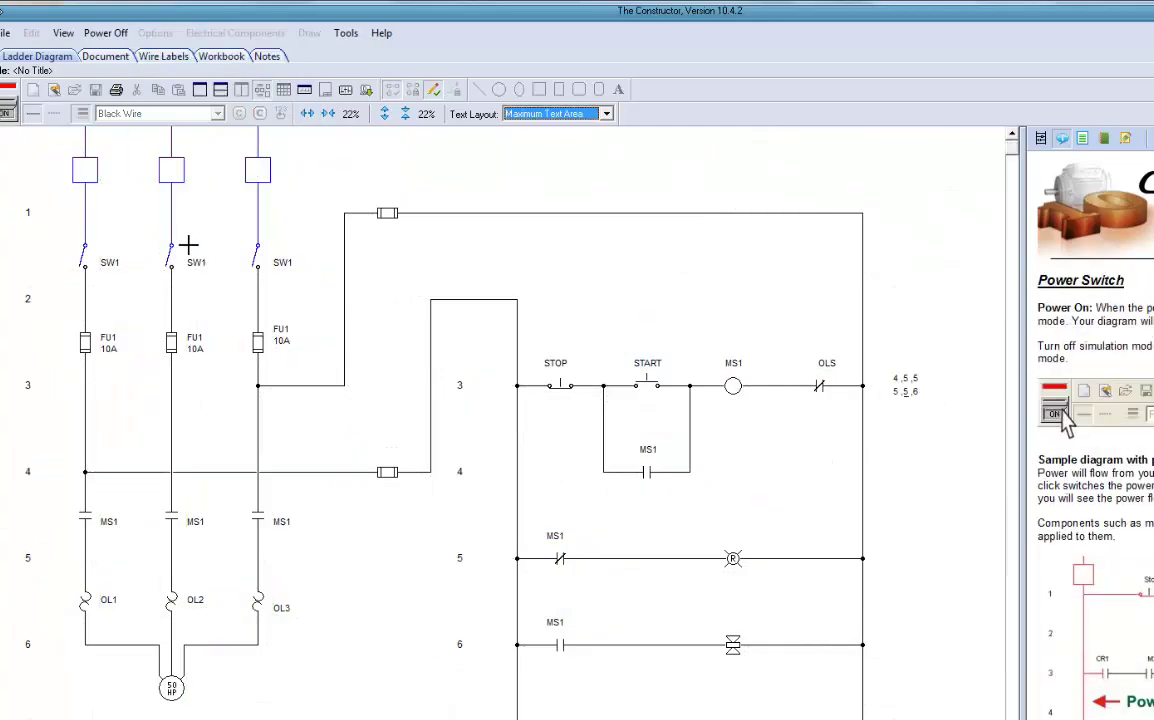
pyautogui.click(252, 256)
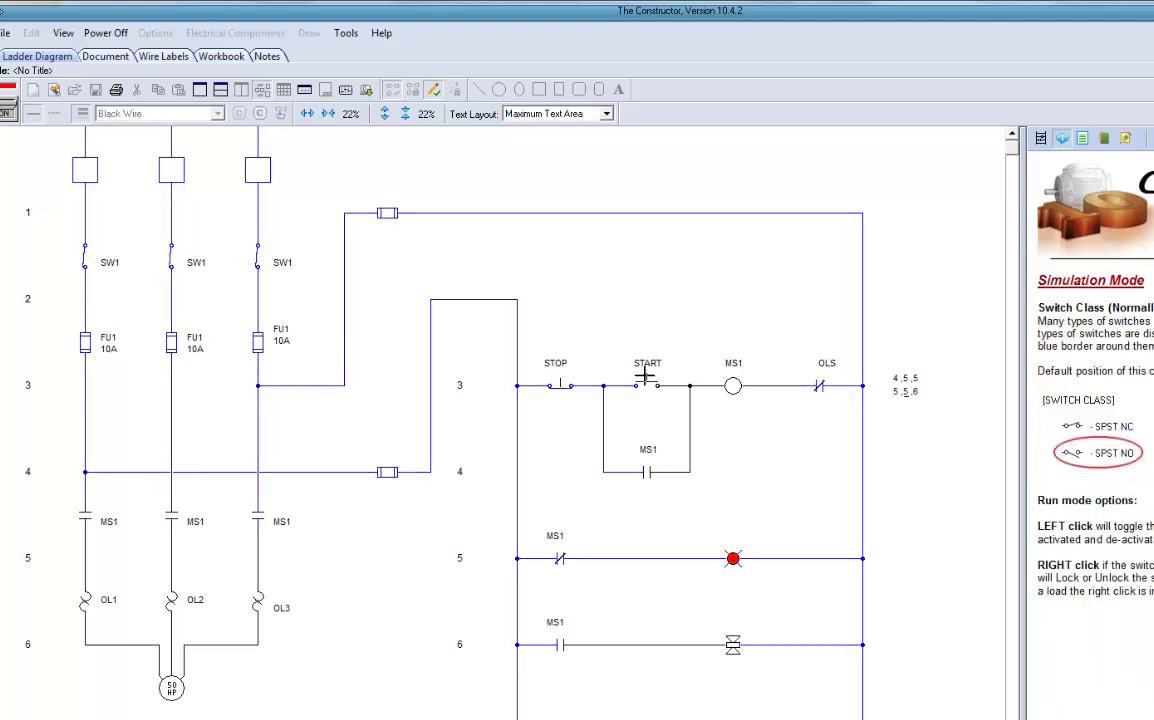
pyautogui.click(647, 385)
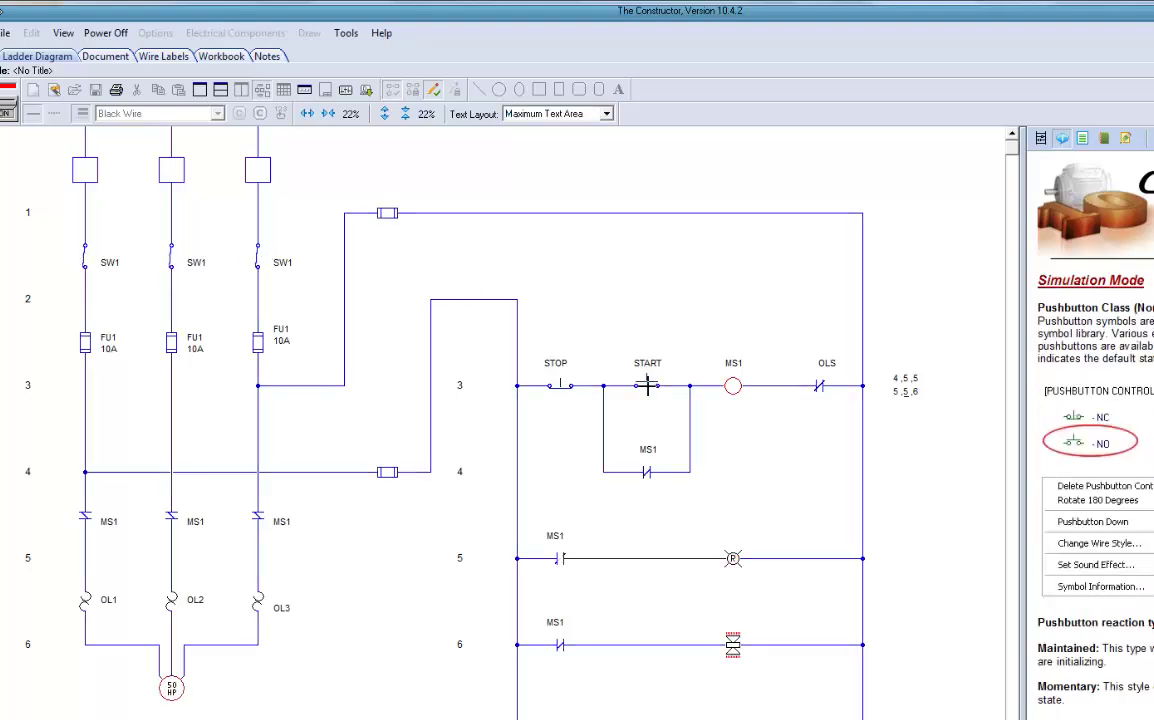
pyautogui.click(557, 388)
pyautogui.click(560, 386)
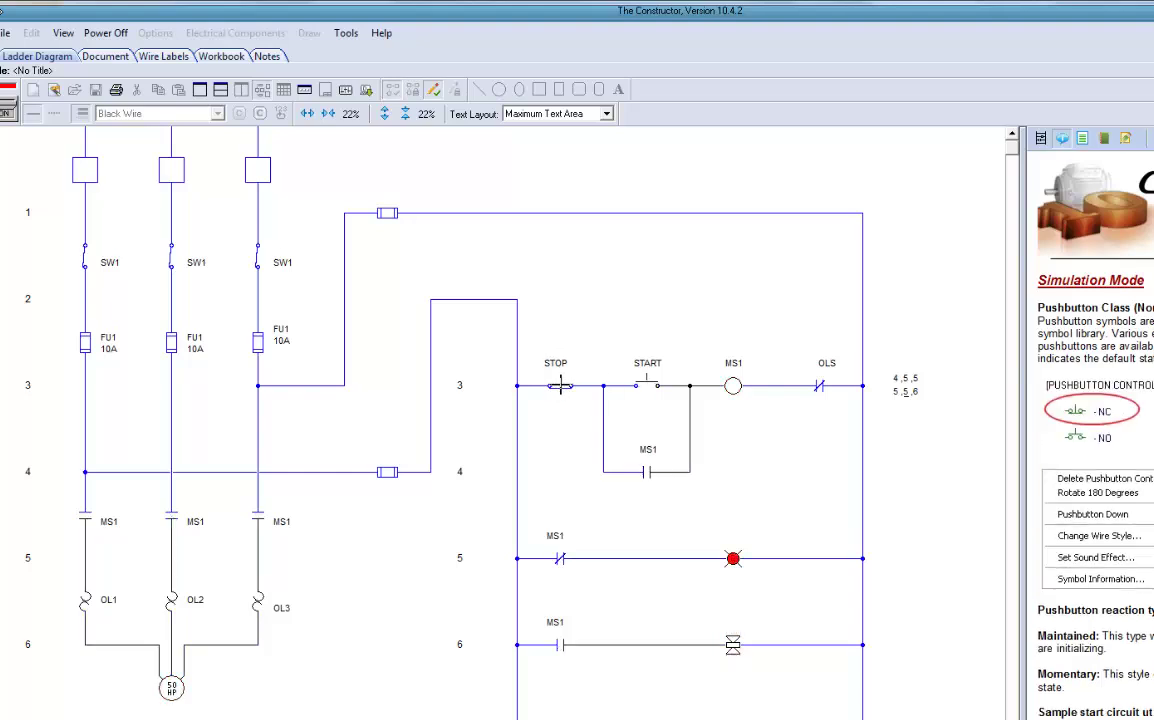
# Return to design mode and turn off sound effects for the diagram's simulation.
pyautogui.click(9, 111)
pyautogui.click(155, 33)
pyautogui.click(207, 134)
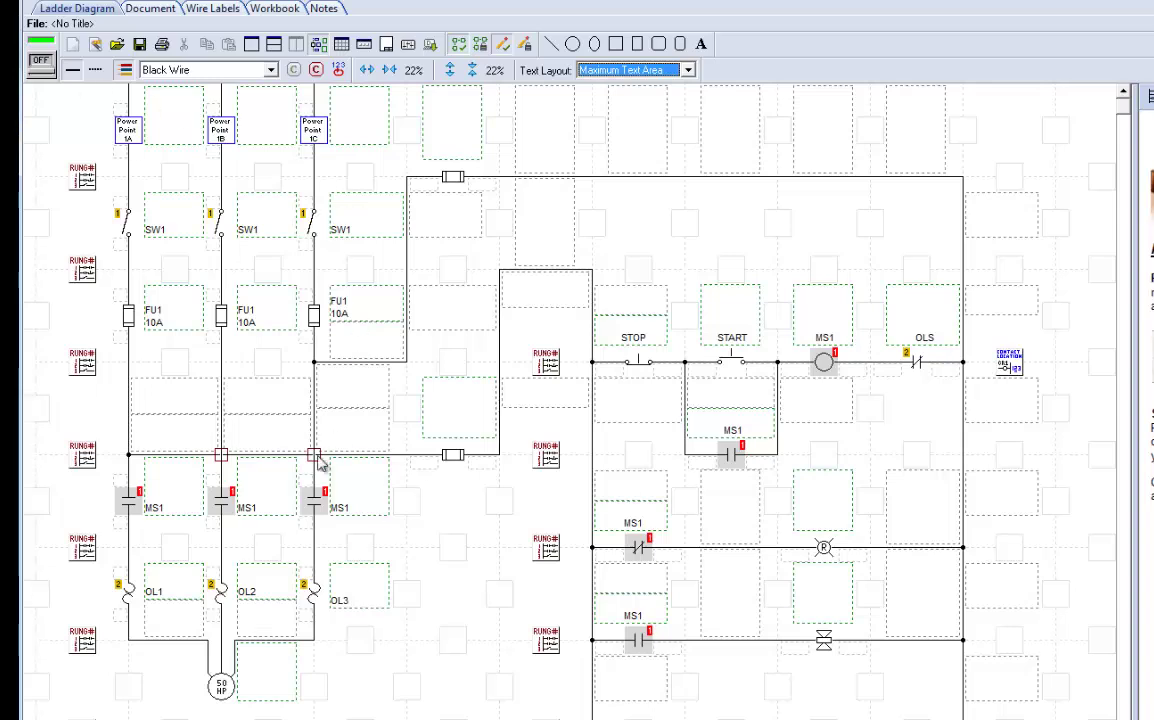
# Connect the Power Point 1C line to the rung 4 wire at their crossing, and simulate with SW1 closed to isolate the shorted area.
pyautogui.moveTo(147, 468)
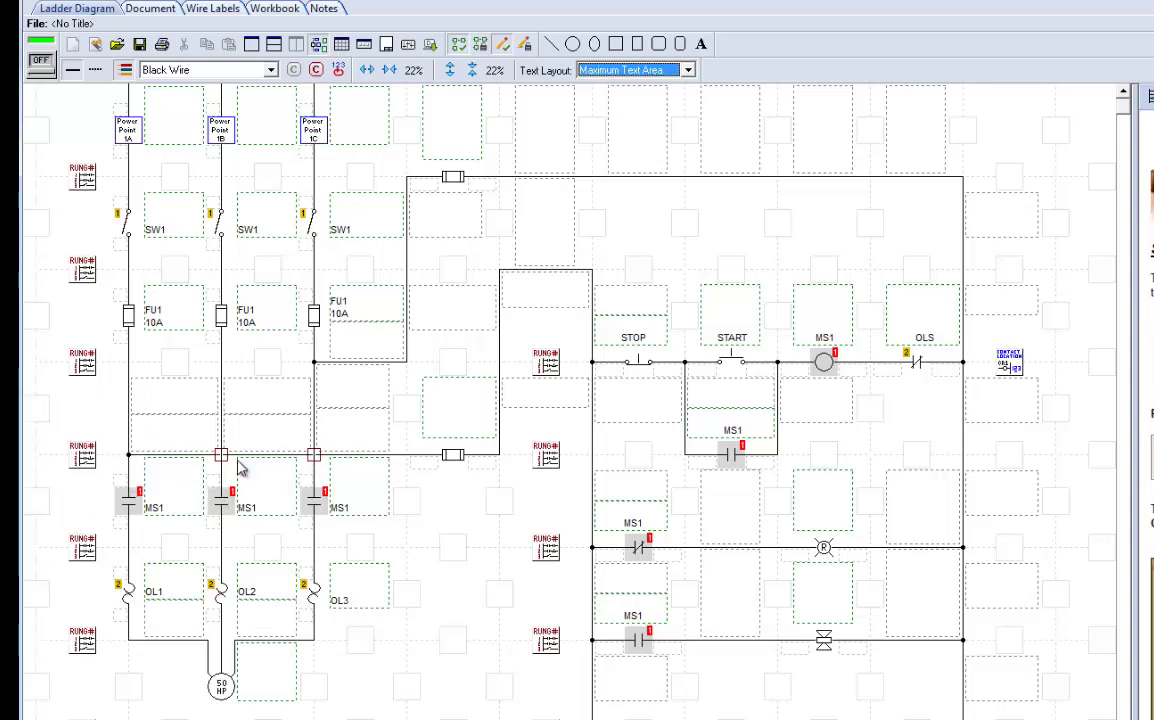
pyautogui.click(317, 463)
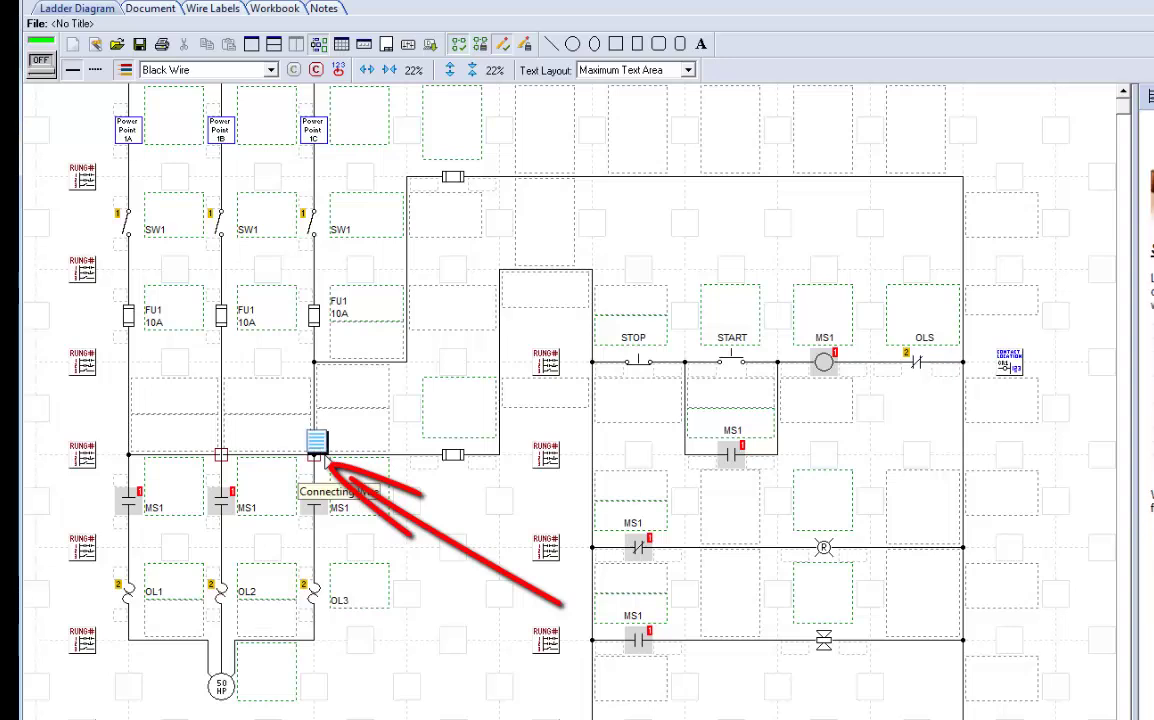
pyautogui.click(41, 60)
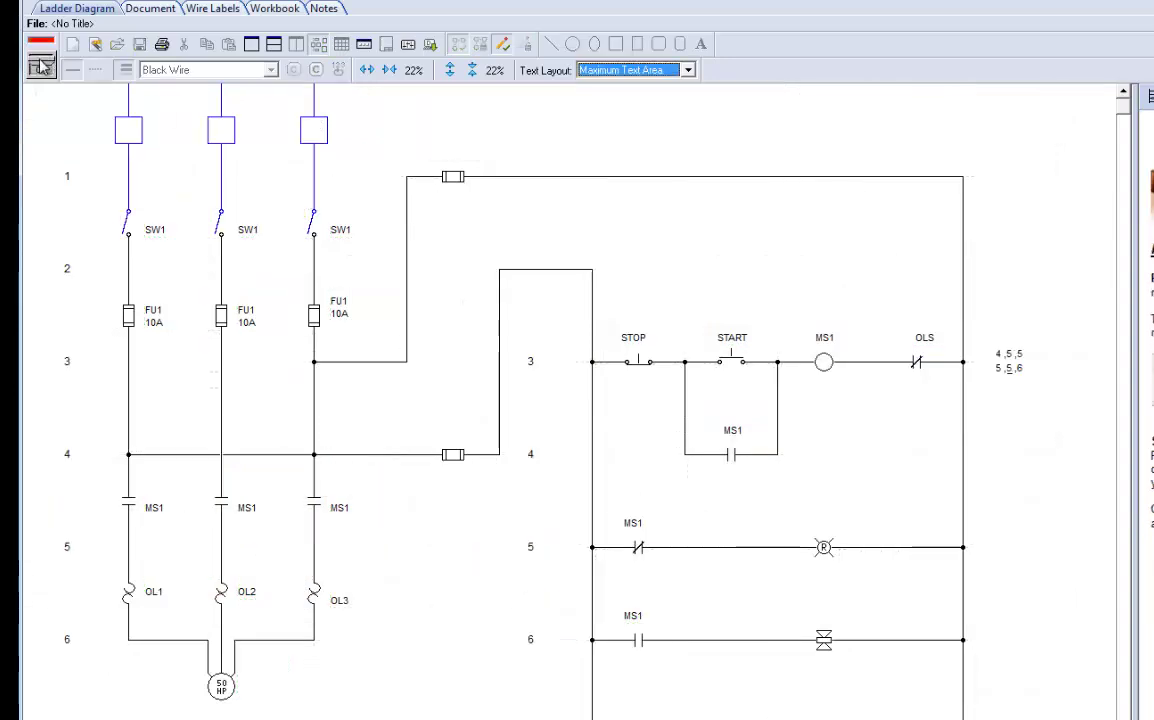
pyautogui.click(314, 226)
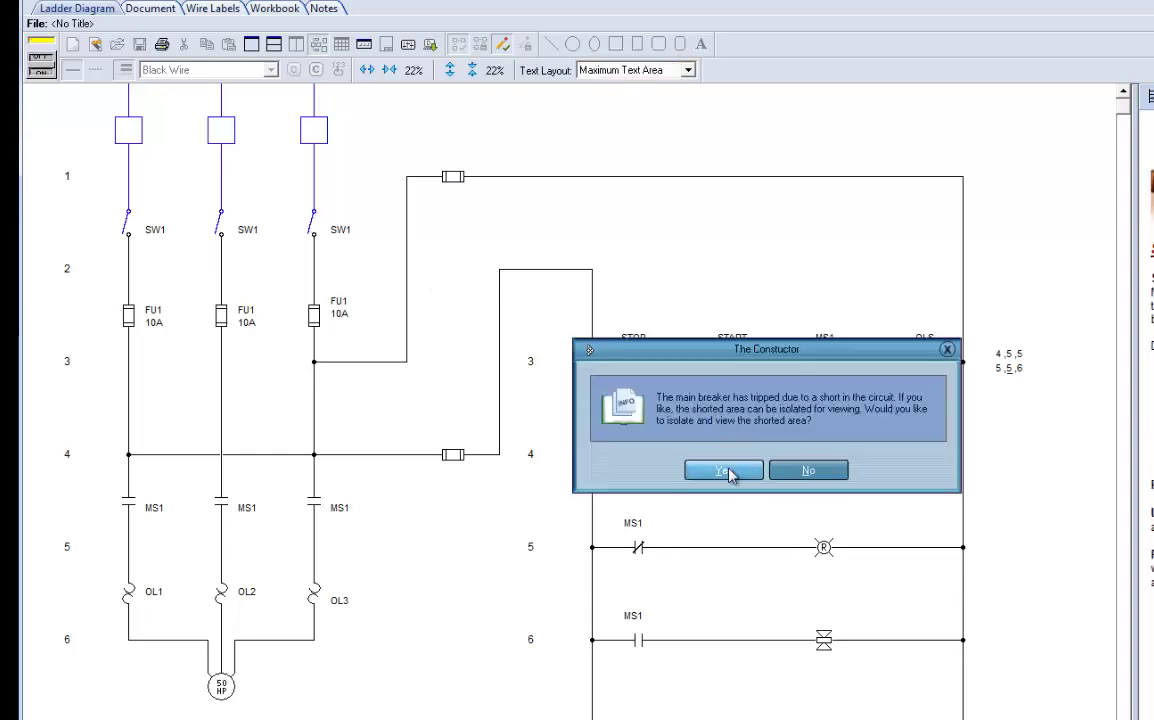
pyautogui.click(726, 471)
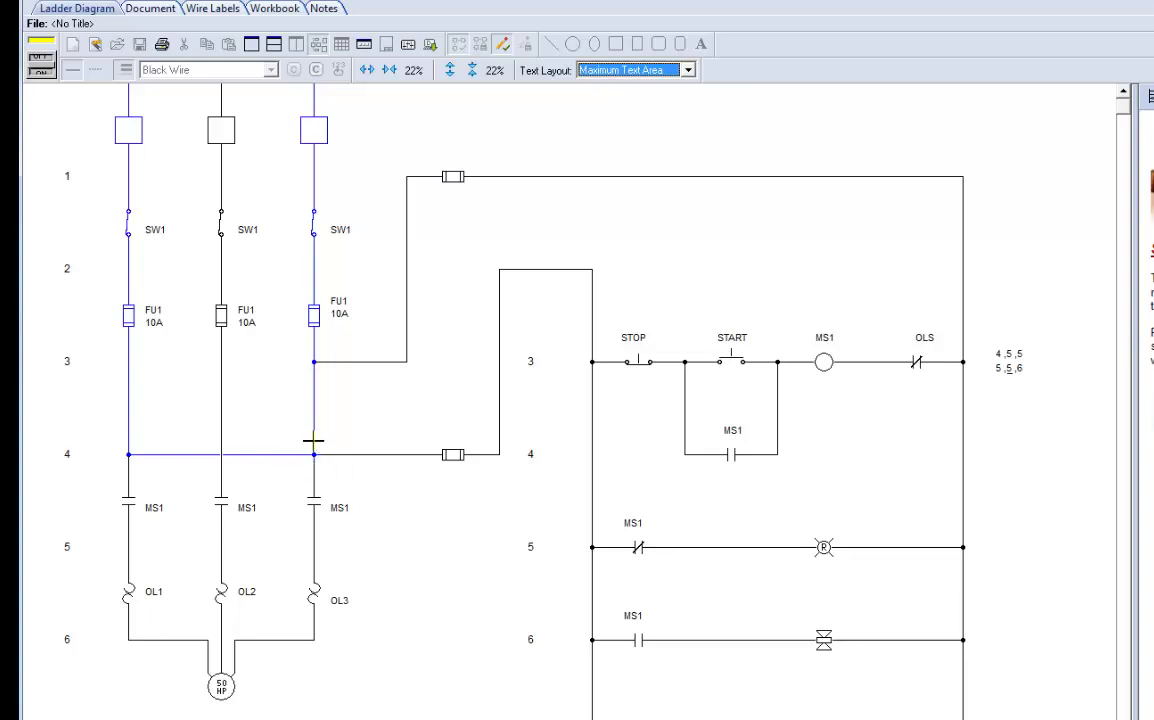
# Remove the connection between the Power Point 1C line and the rung 4 wire, and rerun the simulation with SW1 closed.
pyautogui.click(39, 70)
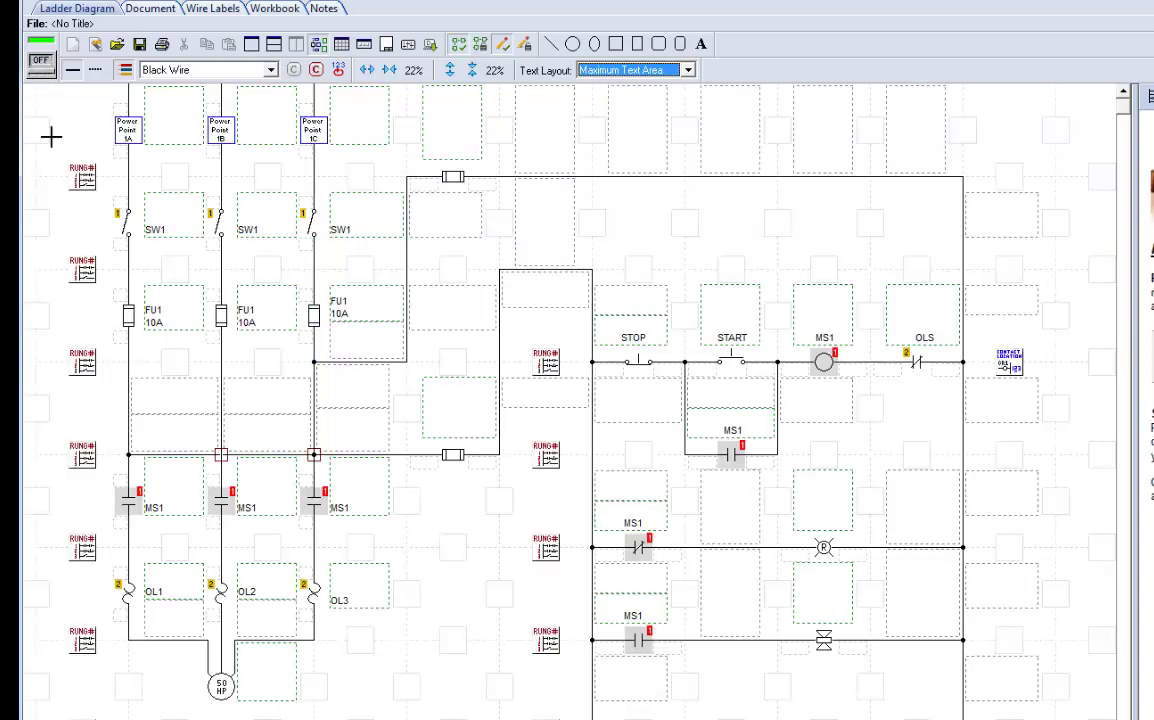
pyautogui.click(316, 458)
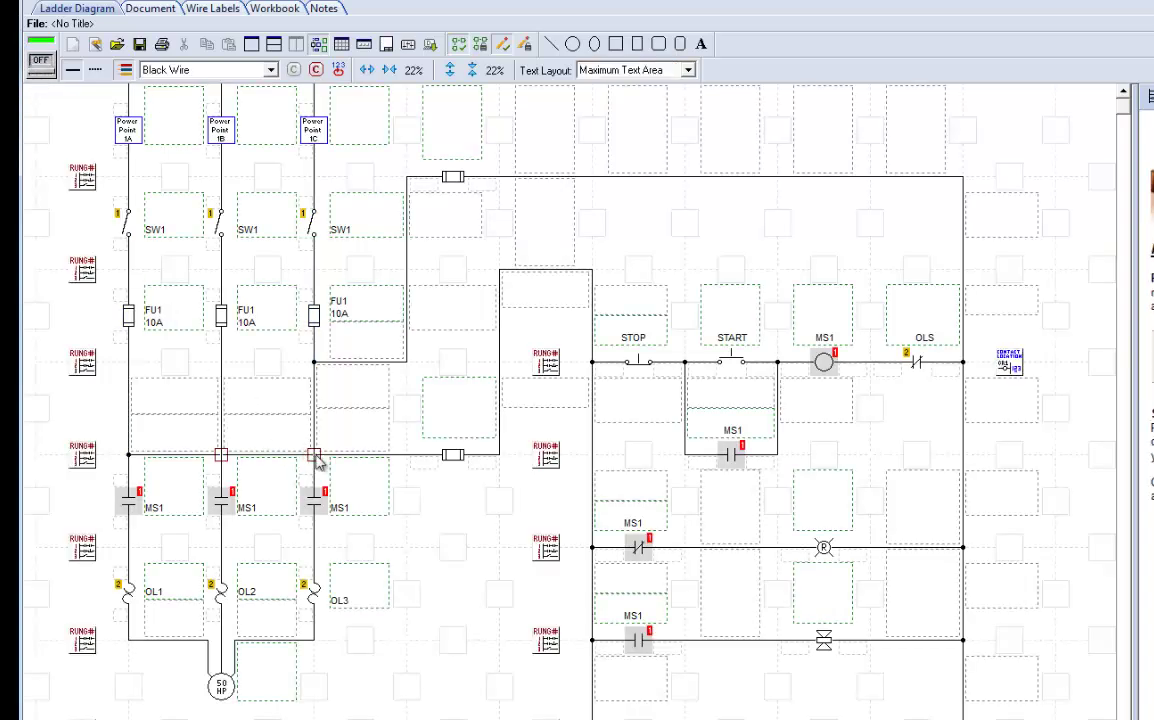
pyautogui.click(40, 68)
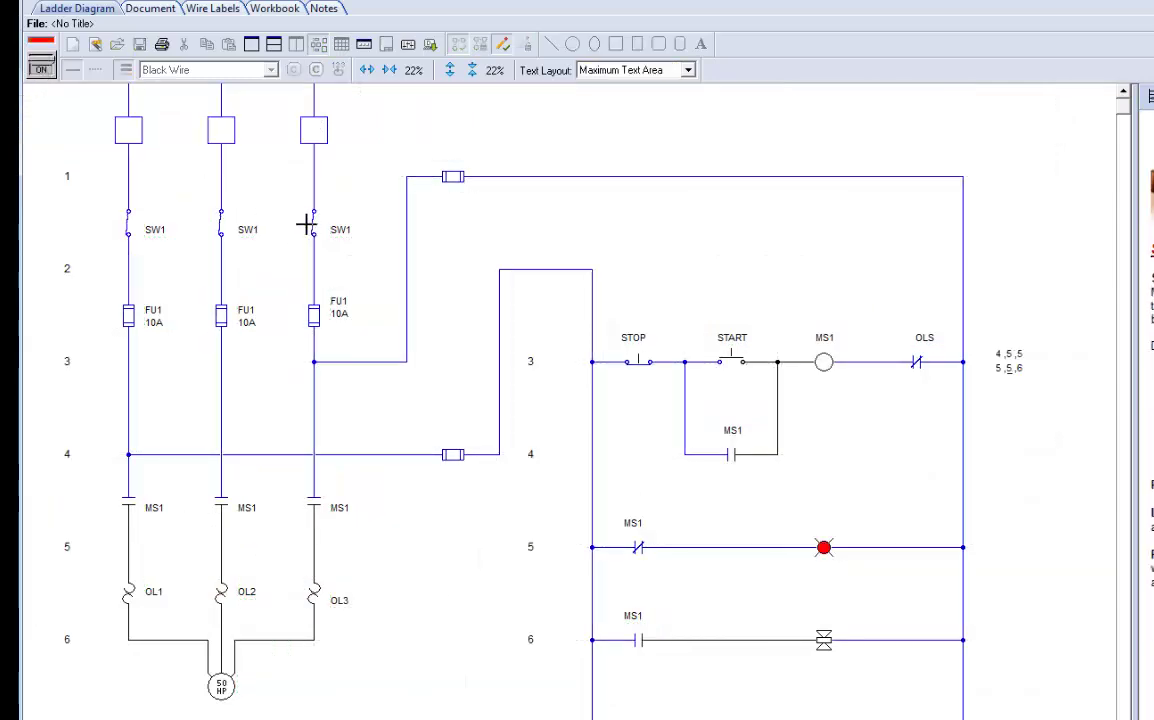